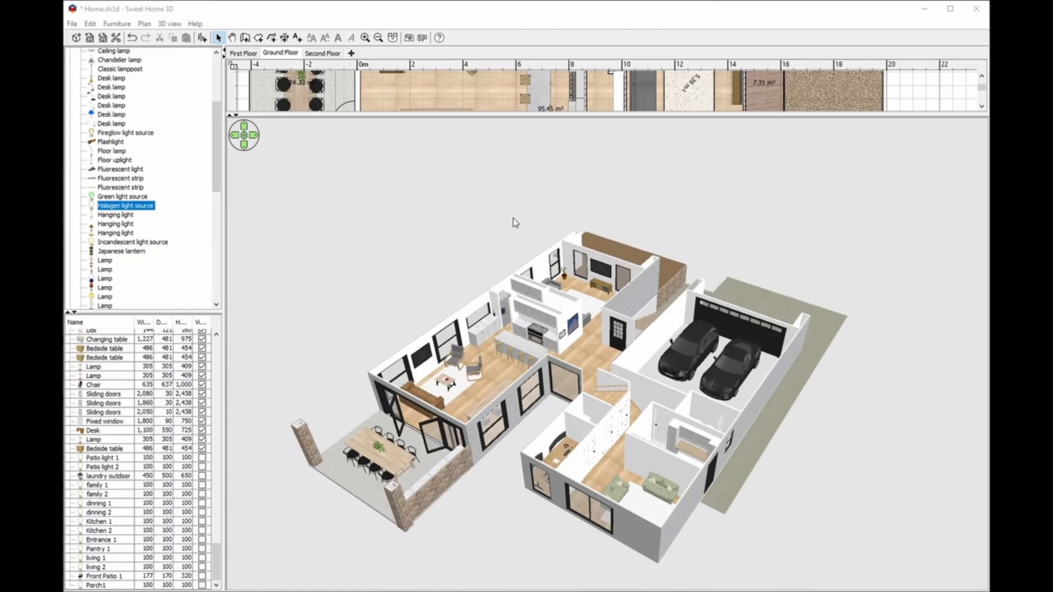
# Place two halogen light sources on the ground floor plan, one at each end of the patio dining table
pyautogui.moveTo(588, 114); pyautogui.dragTo(596, 476)
pyautogui.scroll(3, 360, 335)
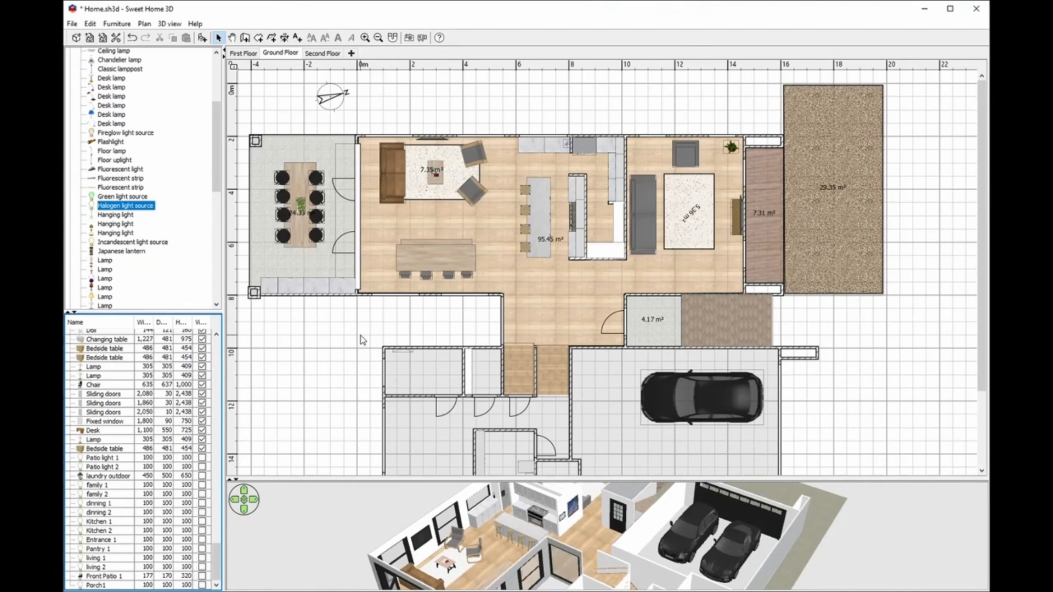
pyautogui.moveTo(216, 113); pyautogui.dragTo(216, 61)
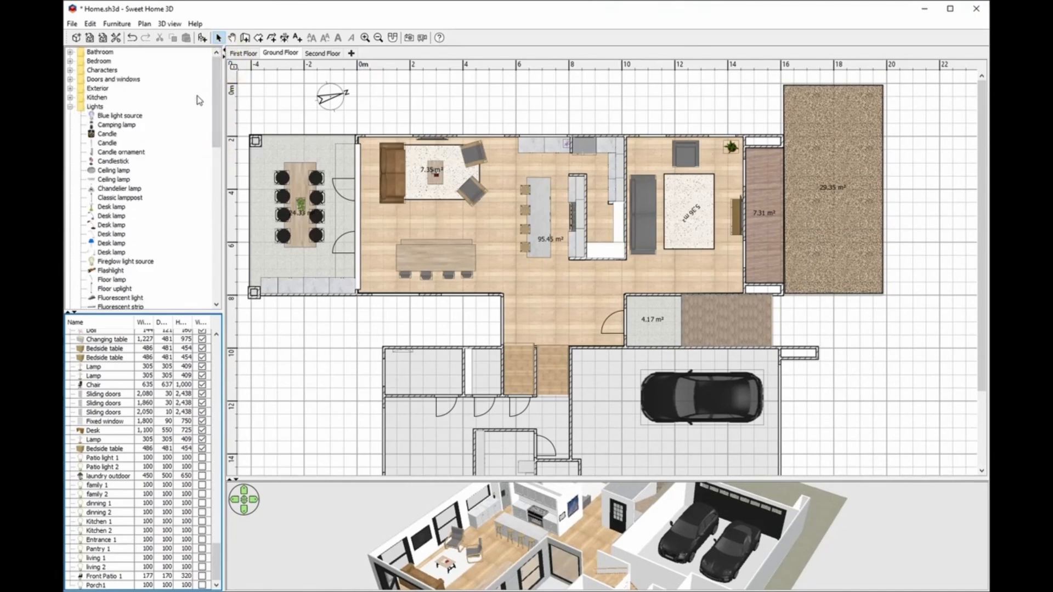
pyautogui.moveTo(216, 97); pyautogui.dragTo(216, 133)
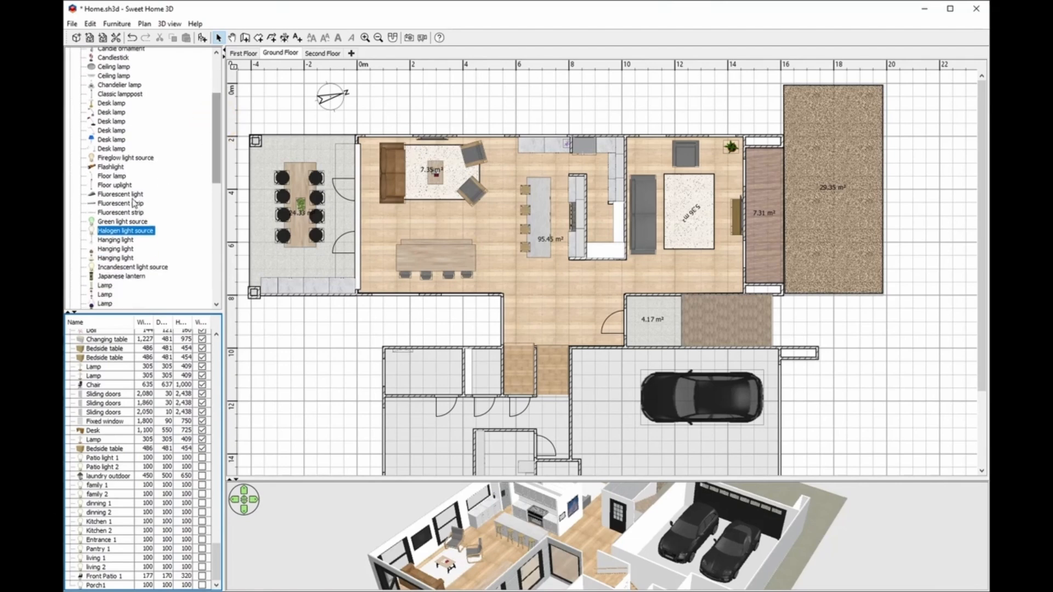
pyautogui.moveTo(119, 233)
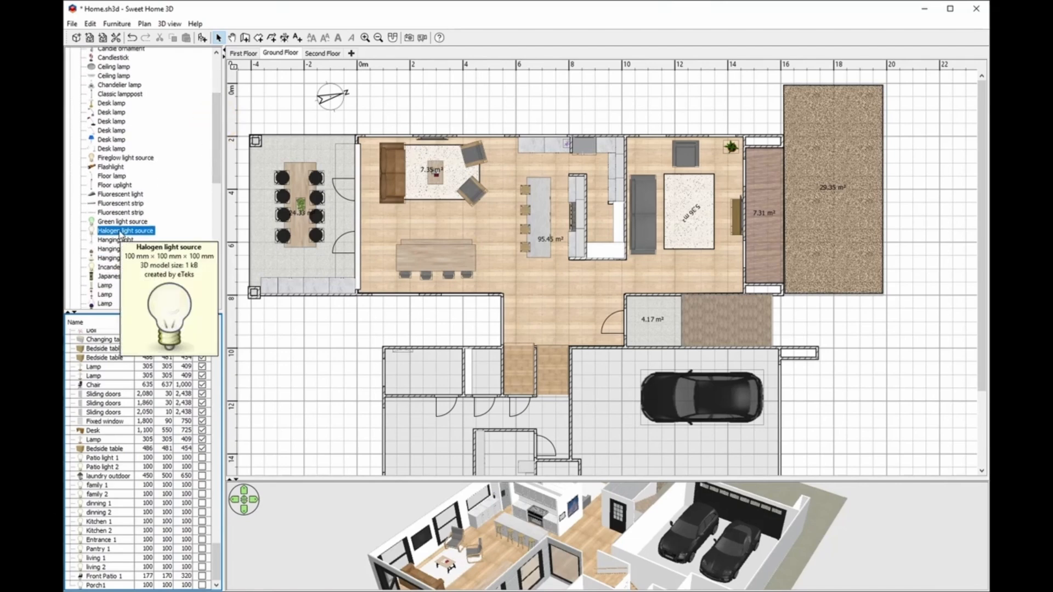
pyautogui.moveTo(119, 233); pyautogui.dragTo(298, 181)
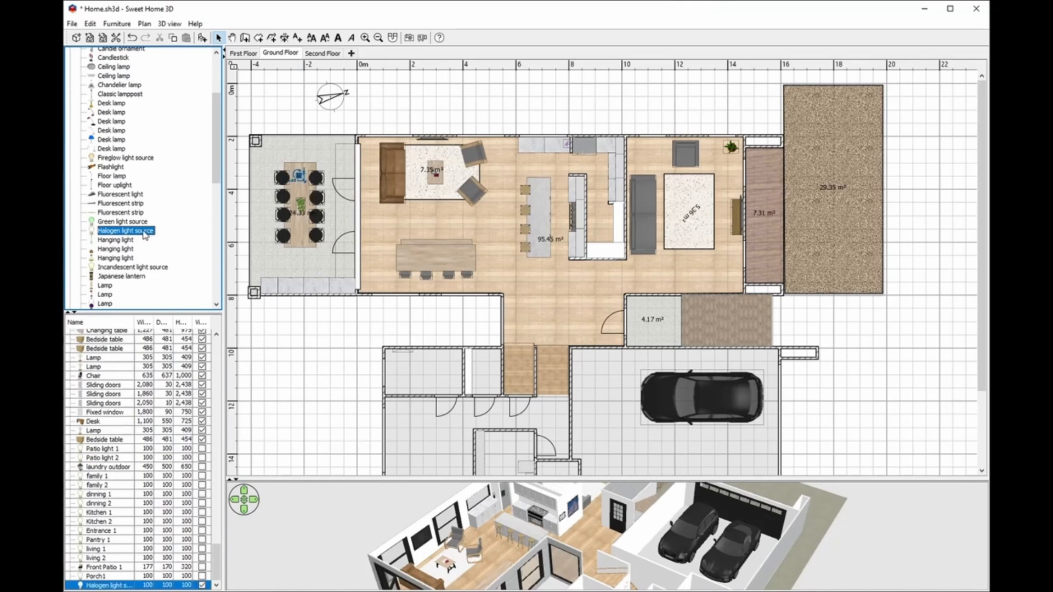
pyautogui.moveTo(144, 235); pyautogui.dragTo(299, 240)
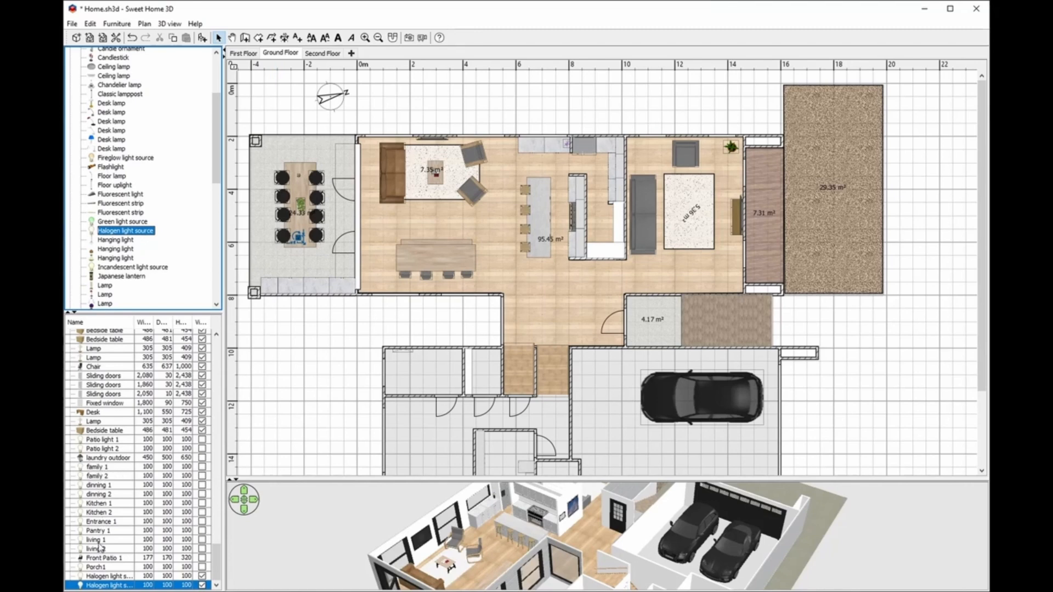
pyautogui.click(201, 575)
# Enlarge the 3D view and store its current point of view as Base_demo
pyautogui.moveTo(317, 479); pyautogui.dragTo(365, 126)
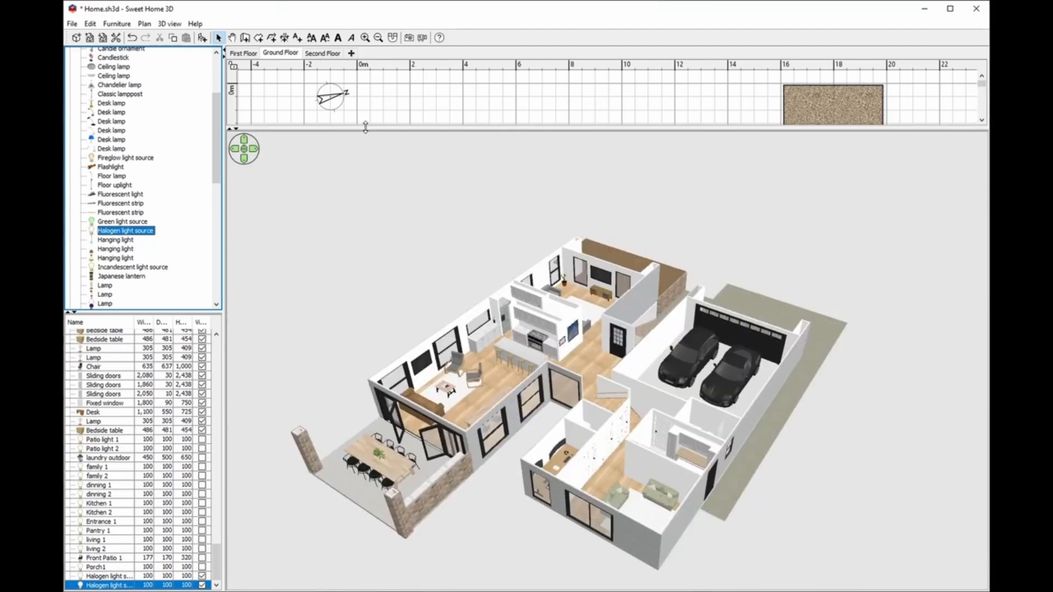
pyautogui.rightClick(332, 179)
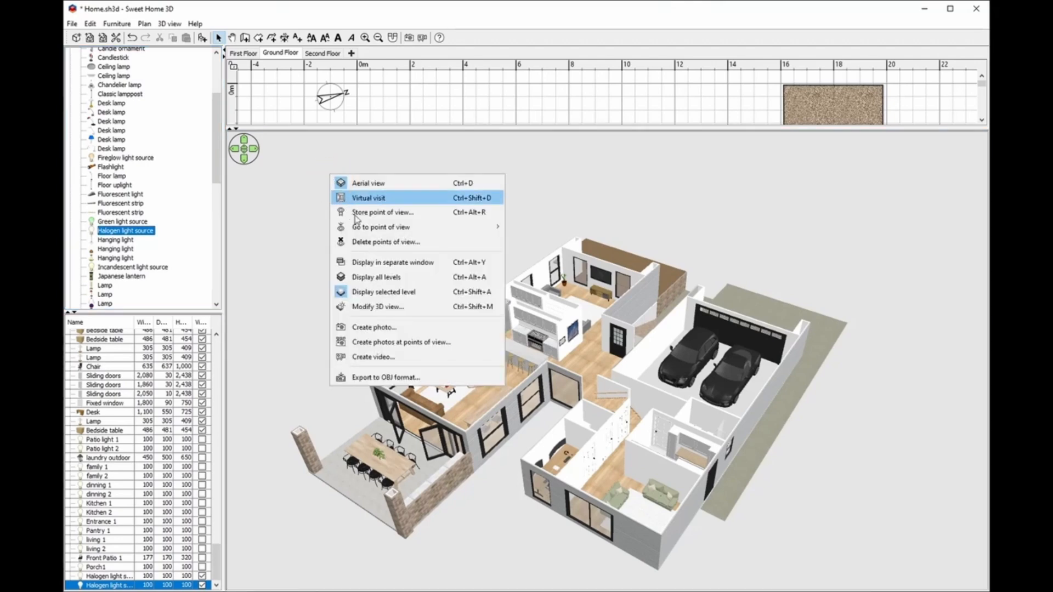
pyautogui.click(385, 216)
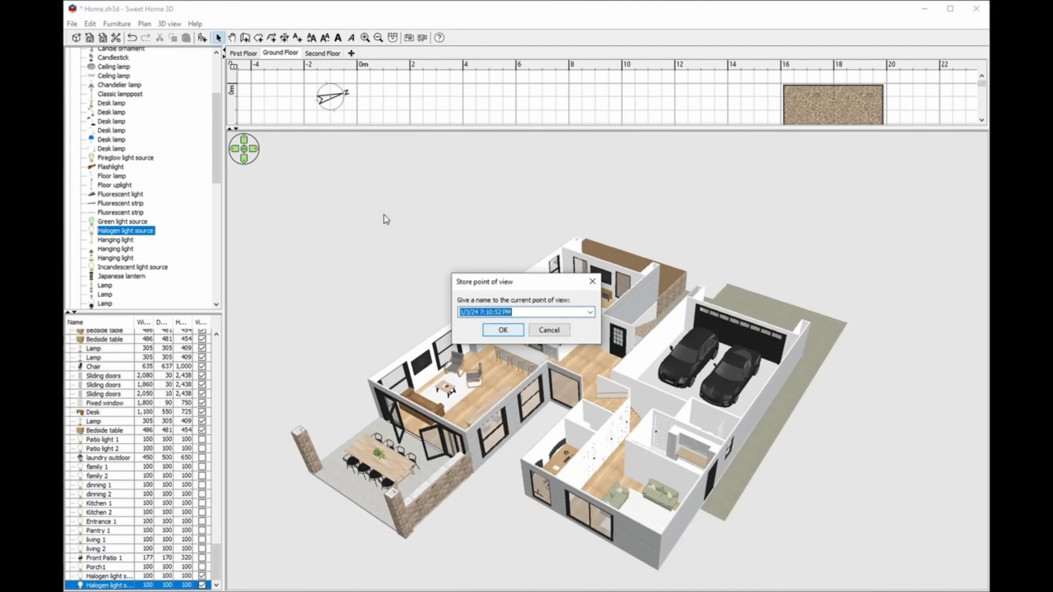
pyautogui.write('Base_demo')
pyautogui.click(496, 327)
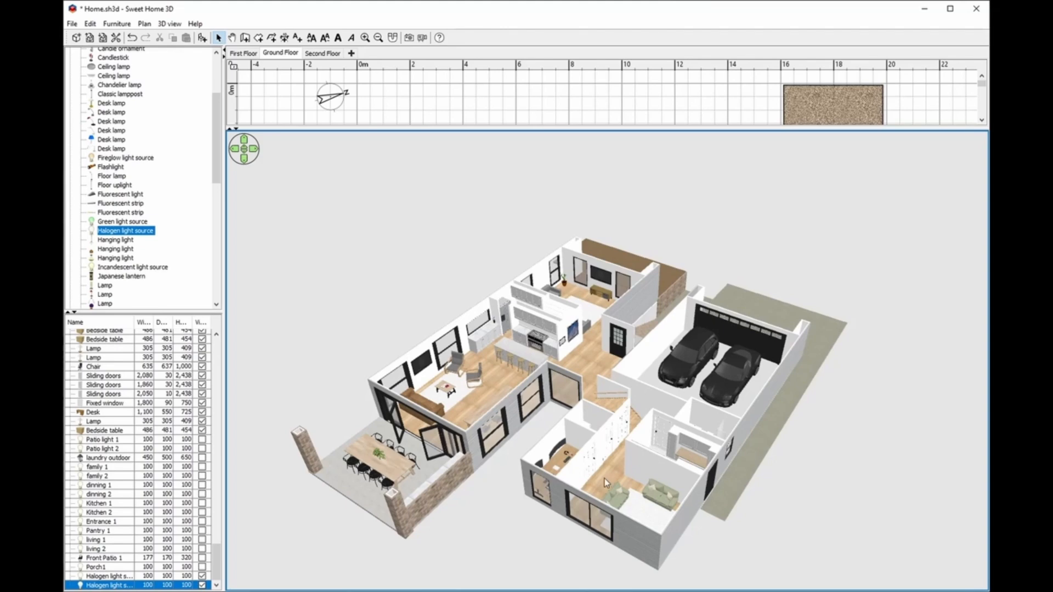
# Orbit the 3D view around the house, and return to the stored Base_demo point of view
pyautogui.moveTo(565, 472); pyautogui.dragTo(175, 336)
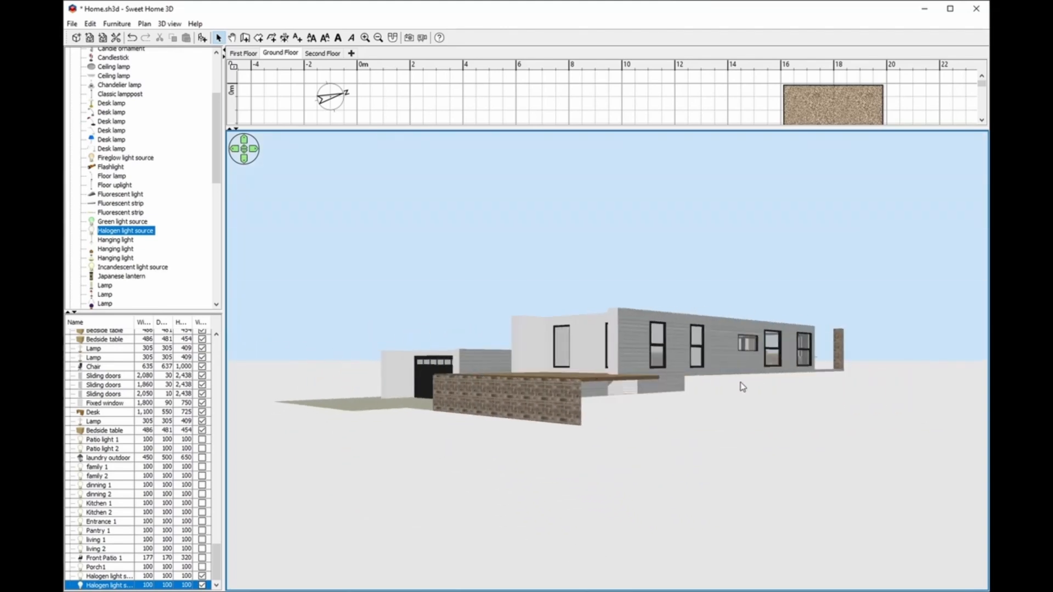
pyautogui.moveTo(742, 385); pyautogui.dragTo(420, 412)
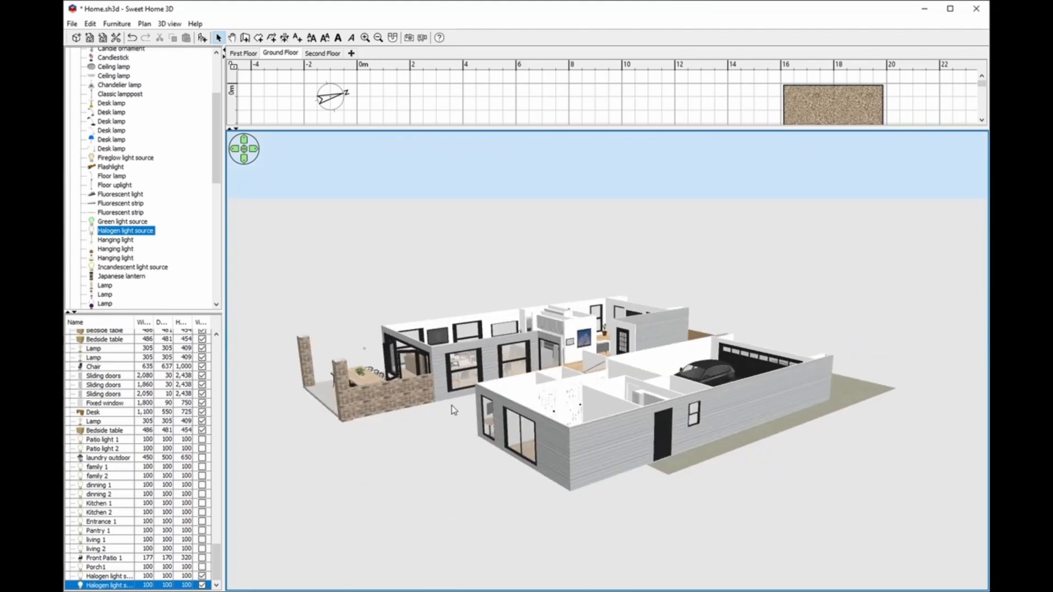
pyautogui.rightClick(339, 254)
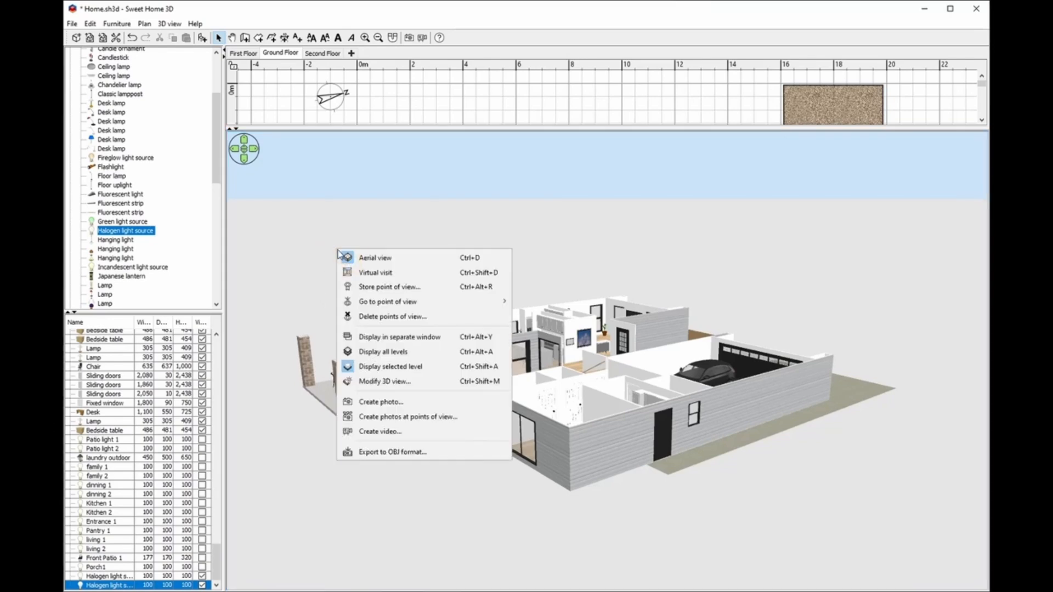
pyautogui.moveTo(435, 306)
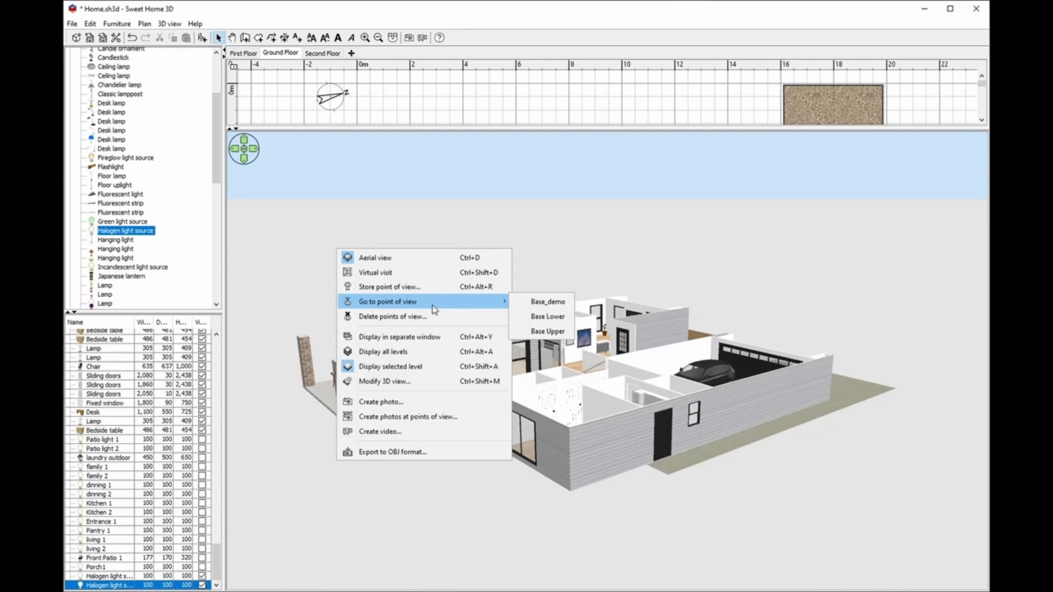
pyautogui.click(562, 302)
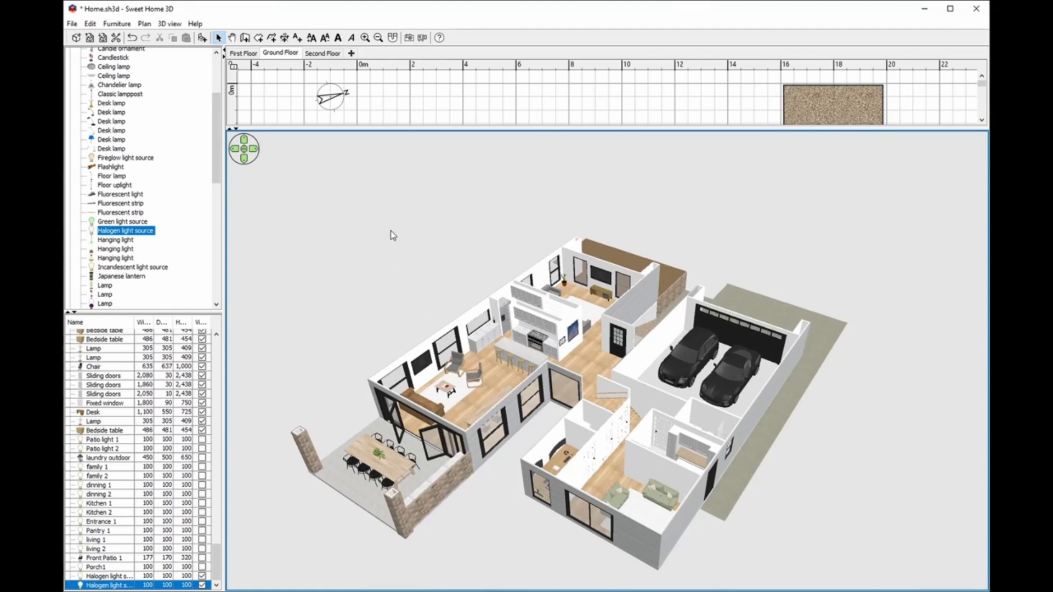
# Create a 3,840 × 2,160 photo of the current view at best quality for 7:30 PM with the SunFlow renderer
pyautogui.rightClick(394, 184)
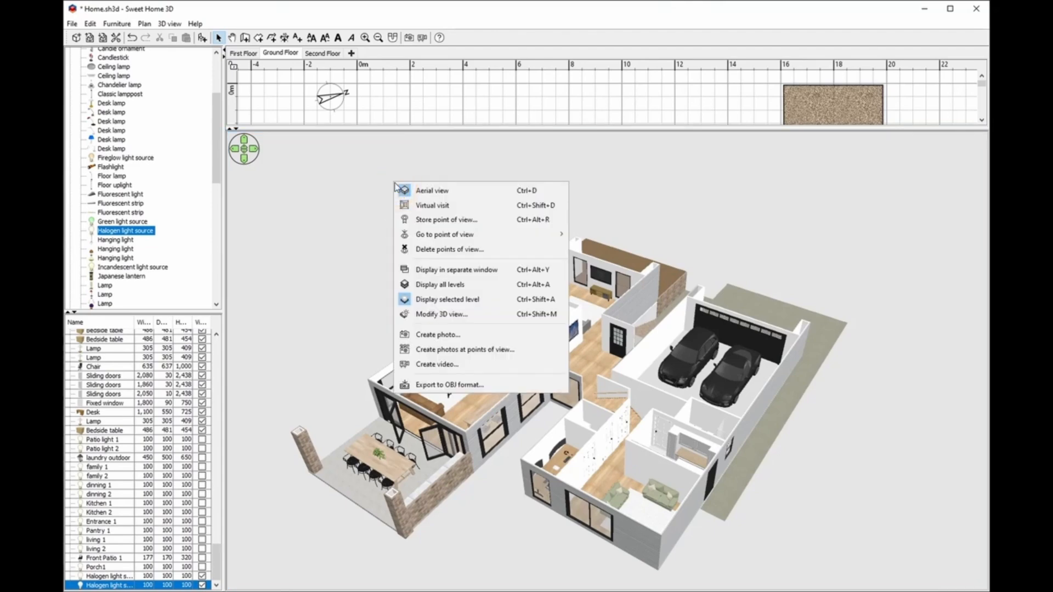
pyautogui.click(470, 336)
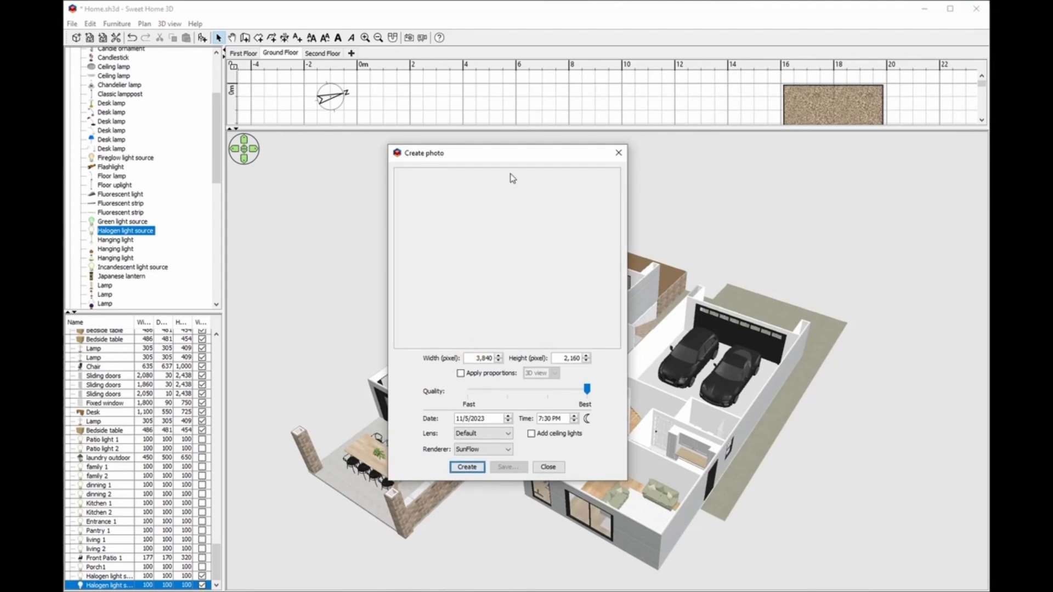
pyautogui.moveTo(515, 158); pyautogui.dragTo(521, 159)
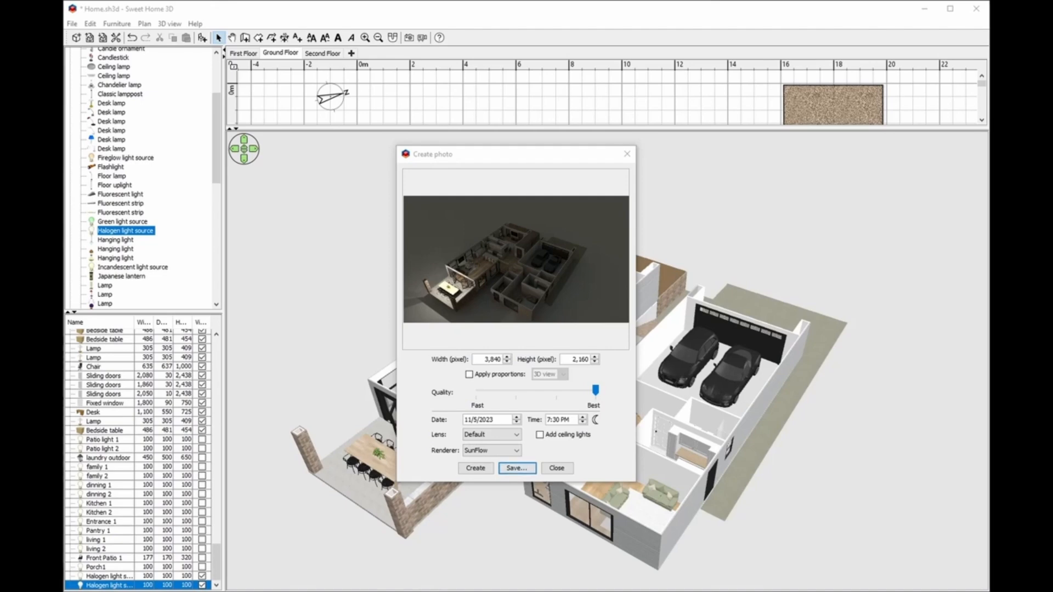
# Browse to the Raw Render folder as the photo's save location, and close the photo dialogs without saving
pyautogui.click(519, 469)
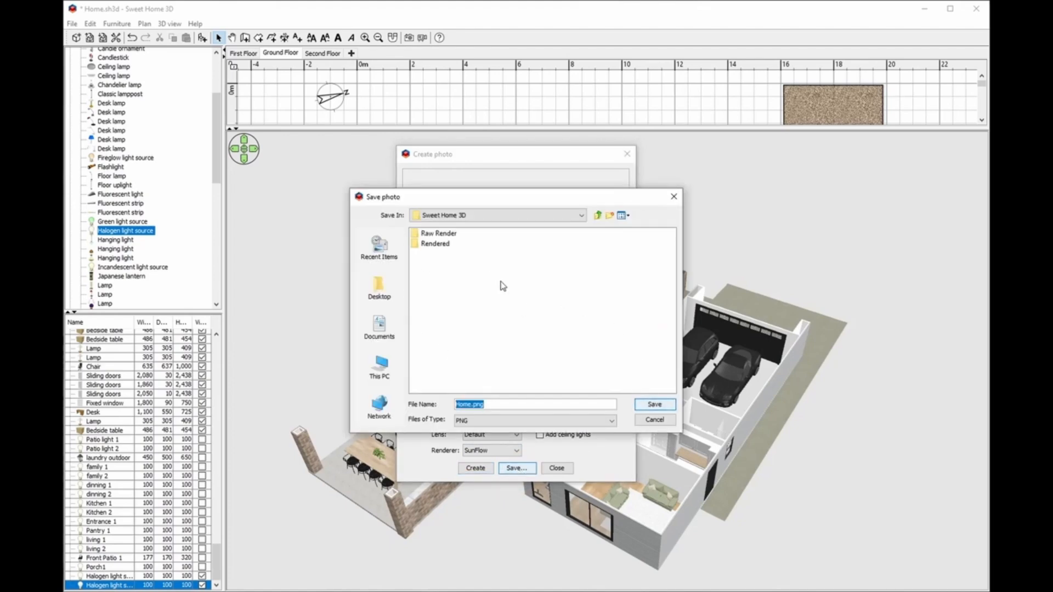
pyautogui.doubleClick(438, 234)
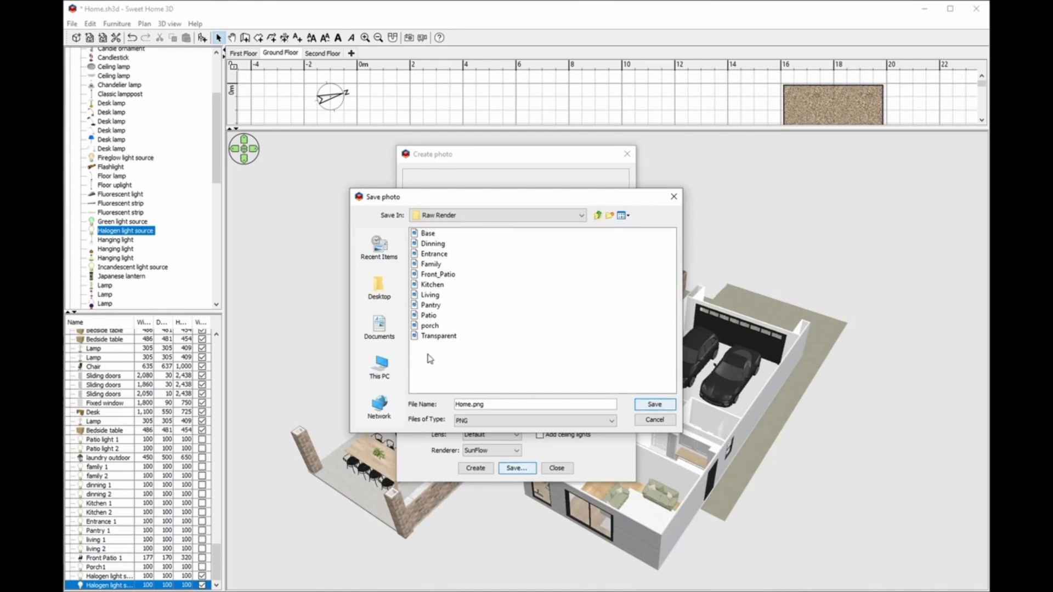
pyautogui.click(674, 199)
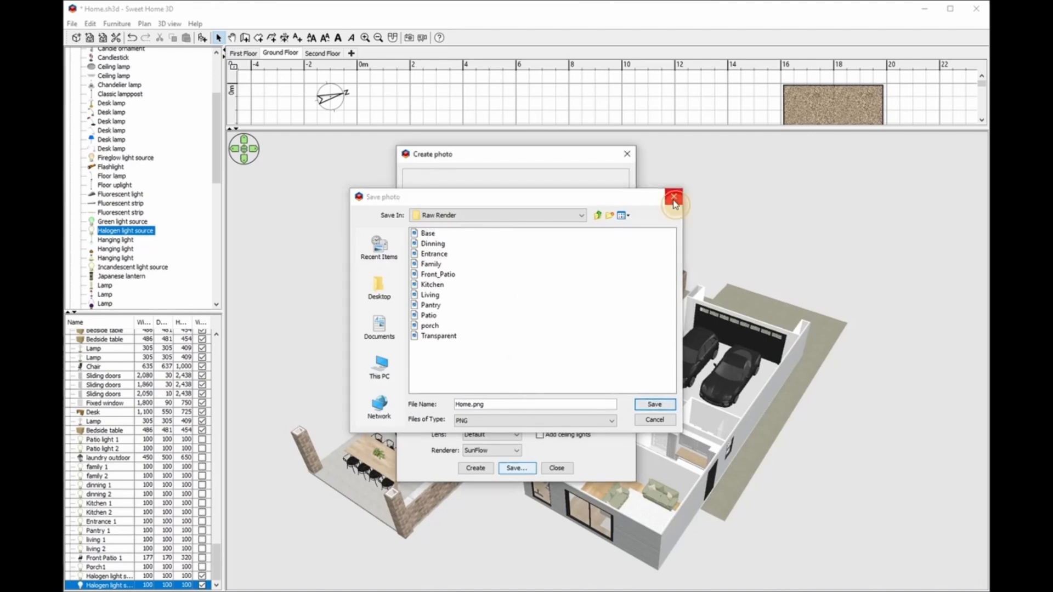
pyautogui.click(628, 155)
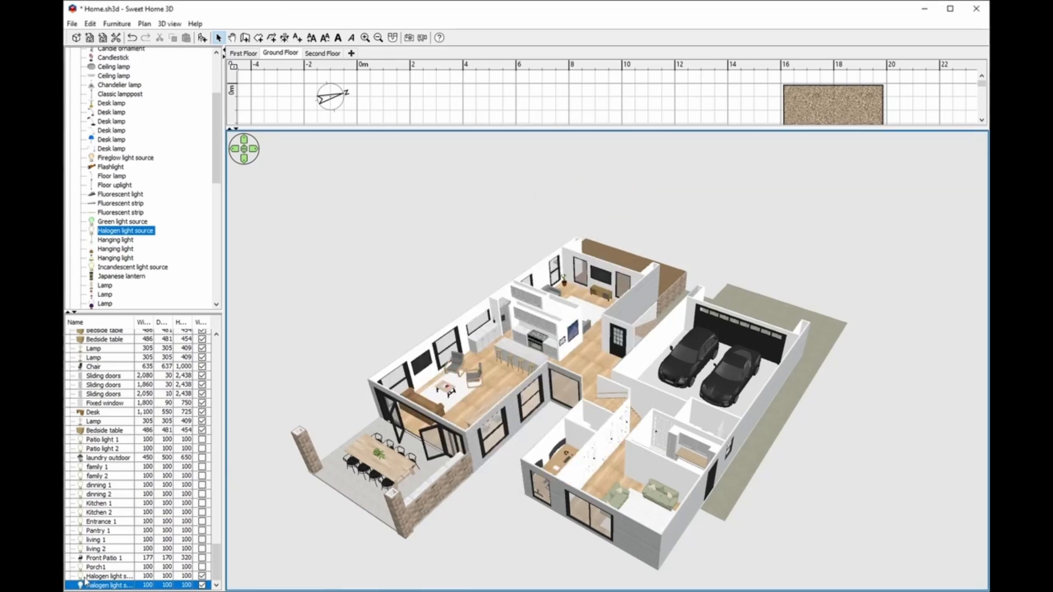
# Make both new halogen light sources over the patio table invisible
pyautogui.click(202, 576)
pyautogui.click(202, 584)
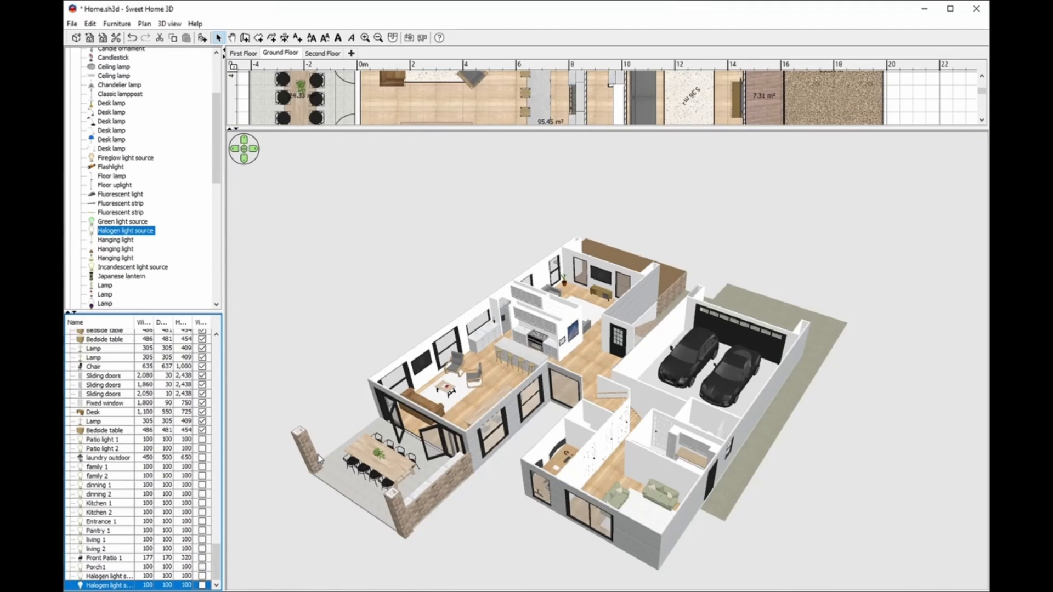
# Place two halogen light sources in the indoor lounge area, one over the brown sofa and one between the two armchairs
pyautogui.moveTo(433, 493); pyautogui.dragTo(456, 521)
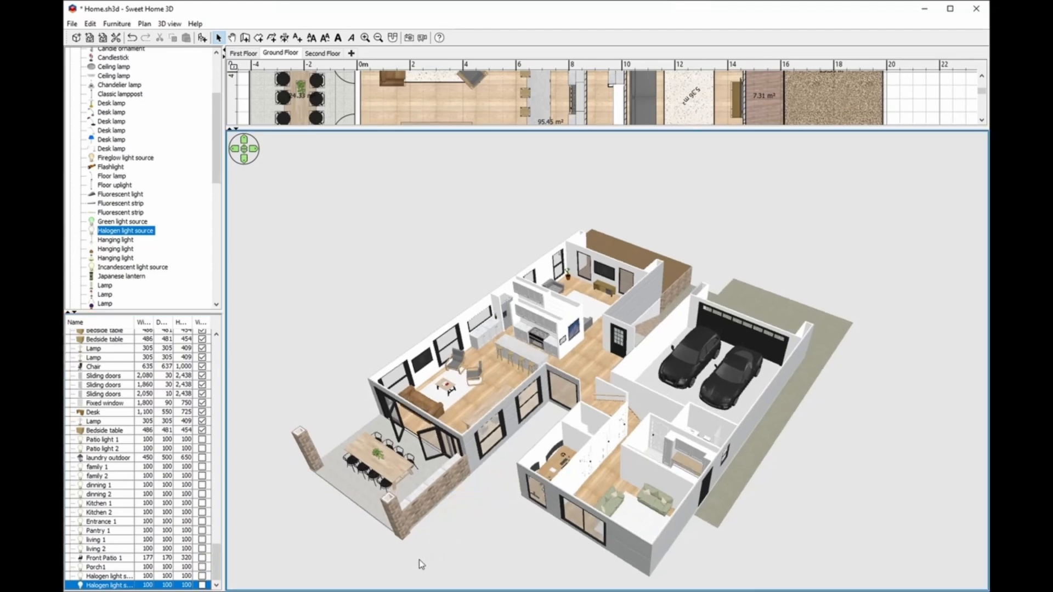
pyautogui.moveTo(419, 559); pyautogui.dragTo(498, 366)
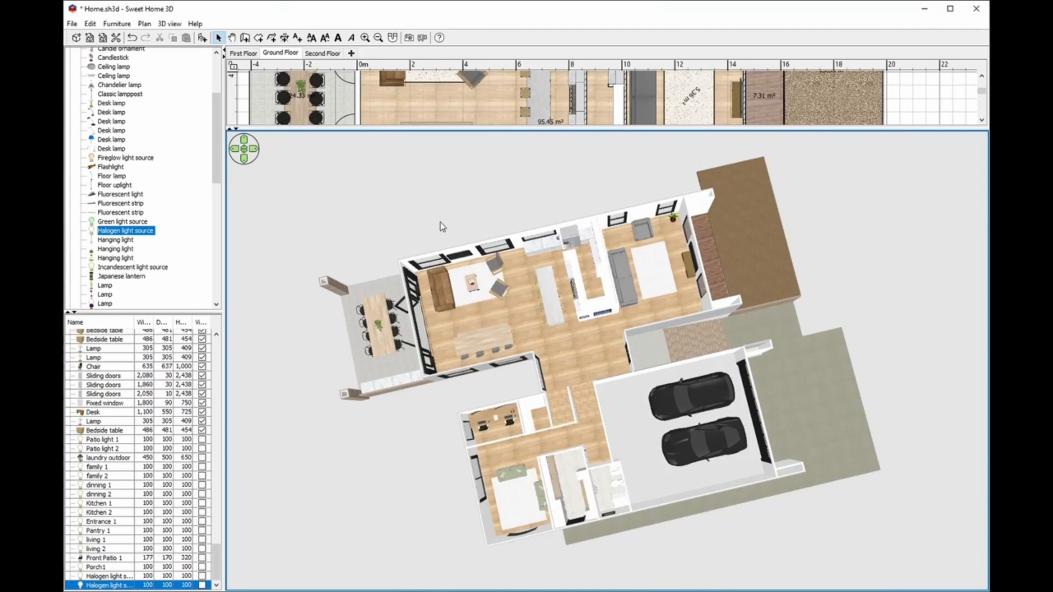
pyautogui.moveTo(444, 130); pyautogui.dragTo(478, 367)
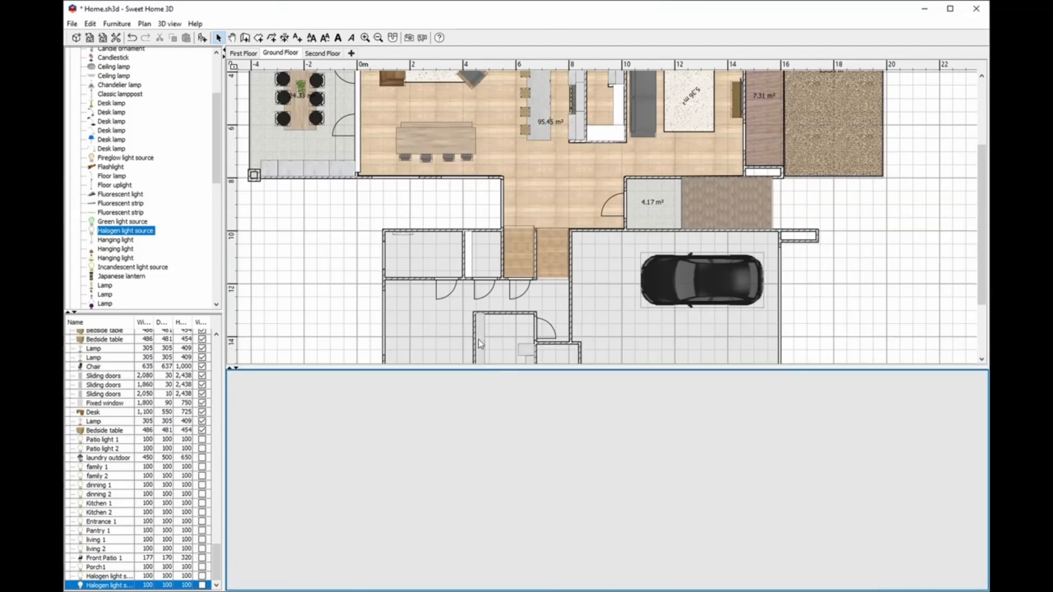
pyautogui.scroll(3, 478, 343)
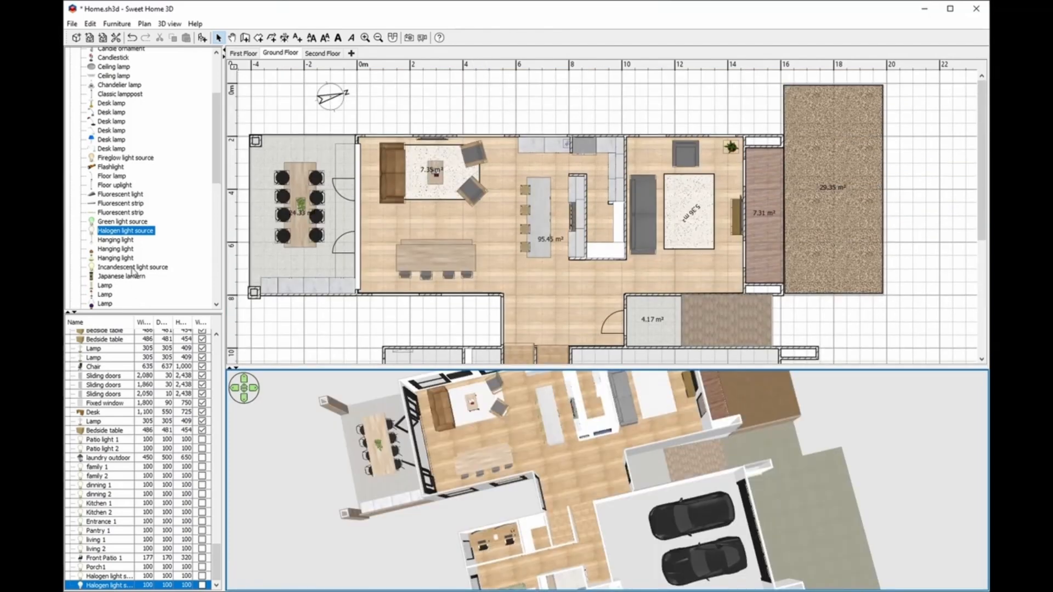
pyautogui.moveTo(136, 233); pyautogui.dragTo(393, 175)
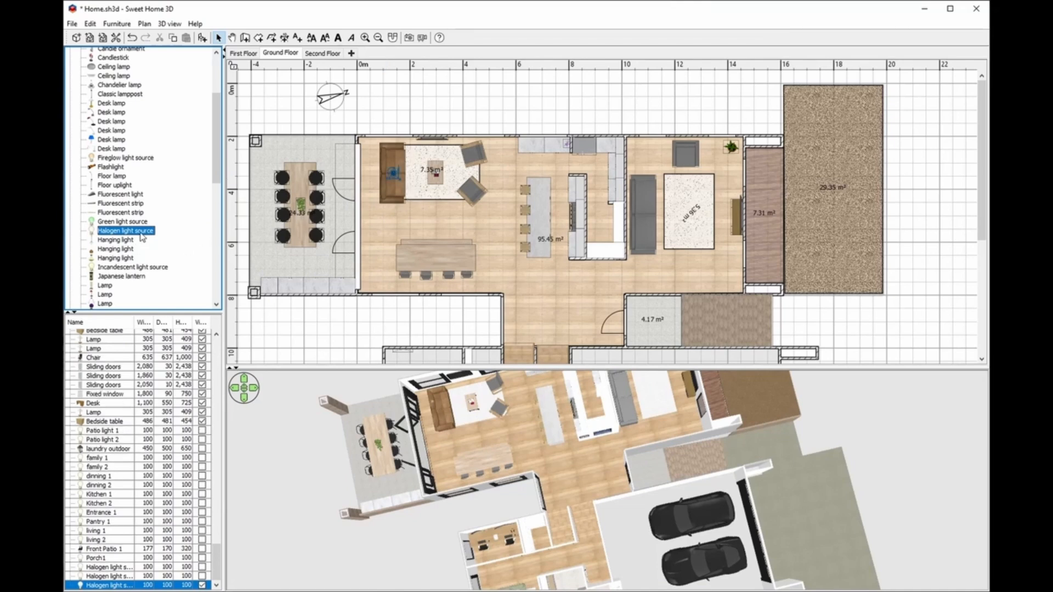
pyautogui.moveTo(142, 237); pyautogui.dragTo(470, 173)
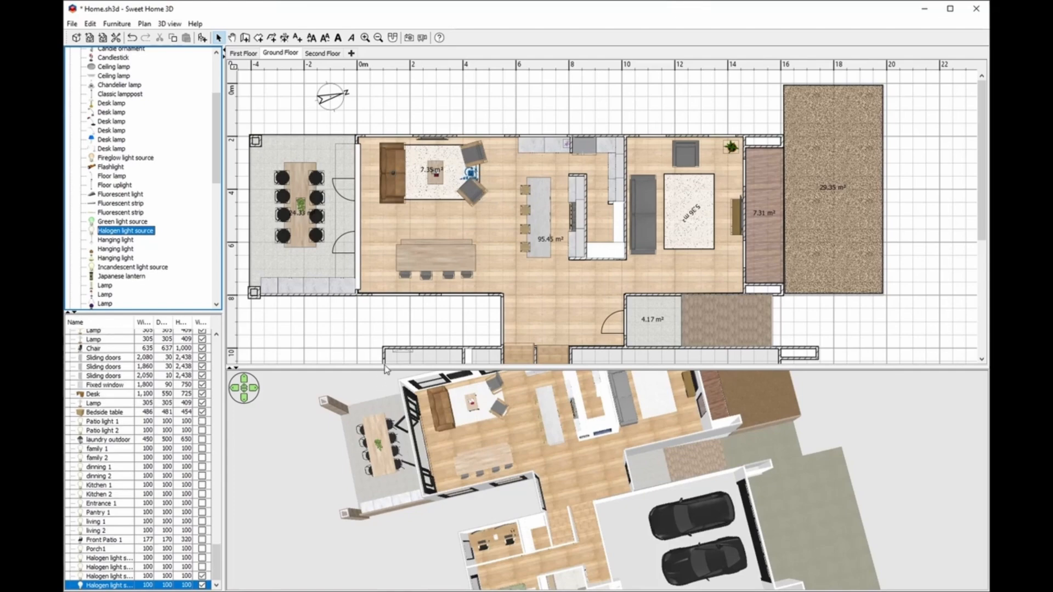
# Enlarge the 3D view and restore the stored Base_demo point of view
pyautogui.moveTo(382, 367); pyautogui.dragTo(400, 122)
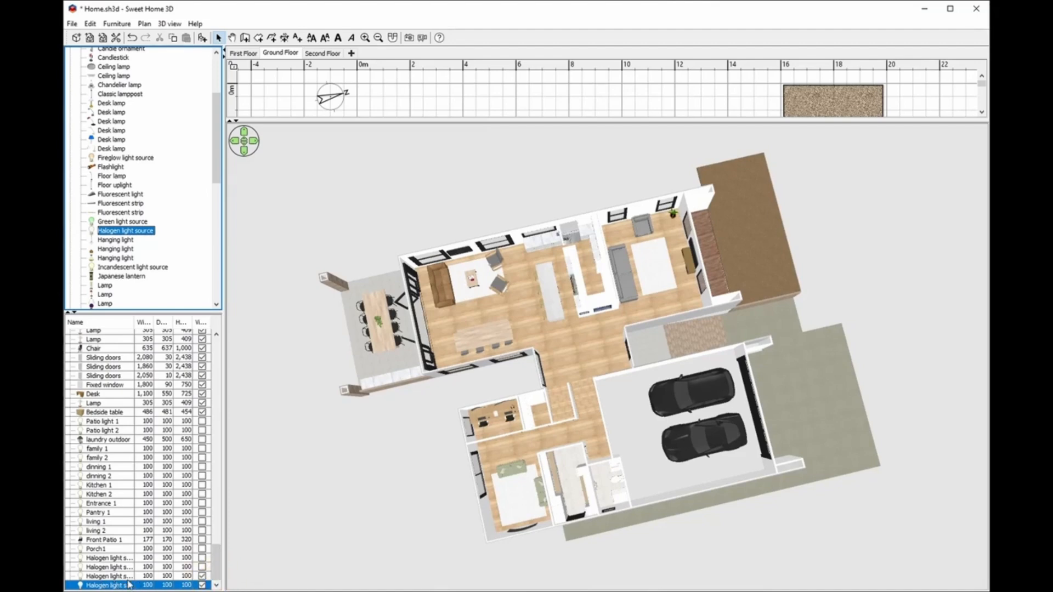
pyautogui.rightClick(353, 176)
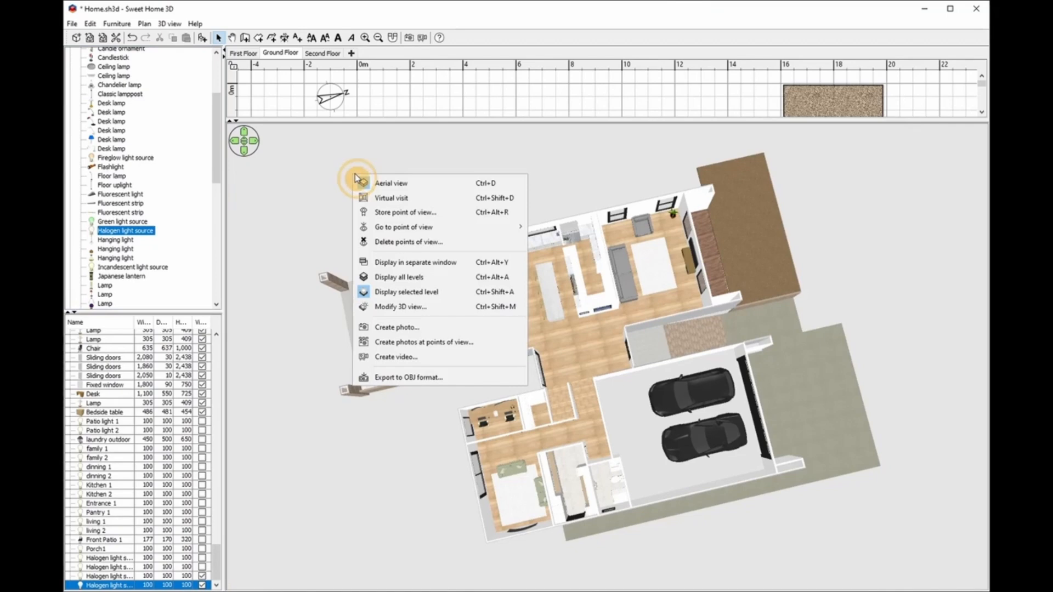
pyautogui.click(351, 209)
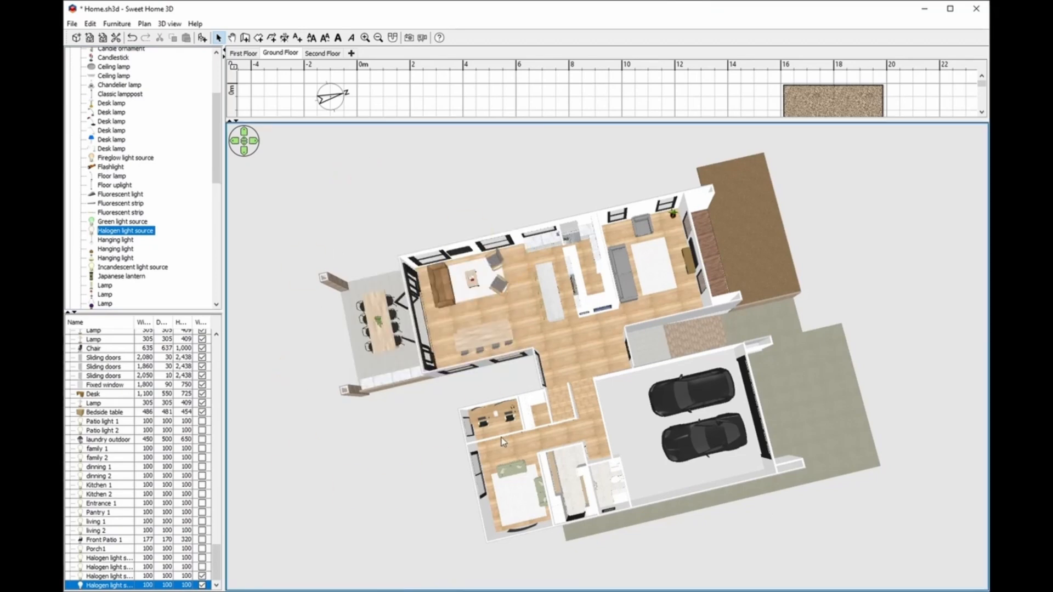
pyautogui.rightClick(331, 169)
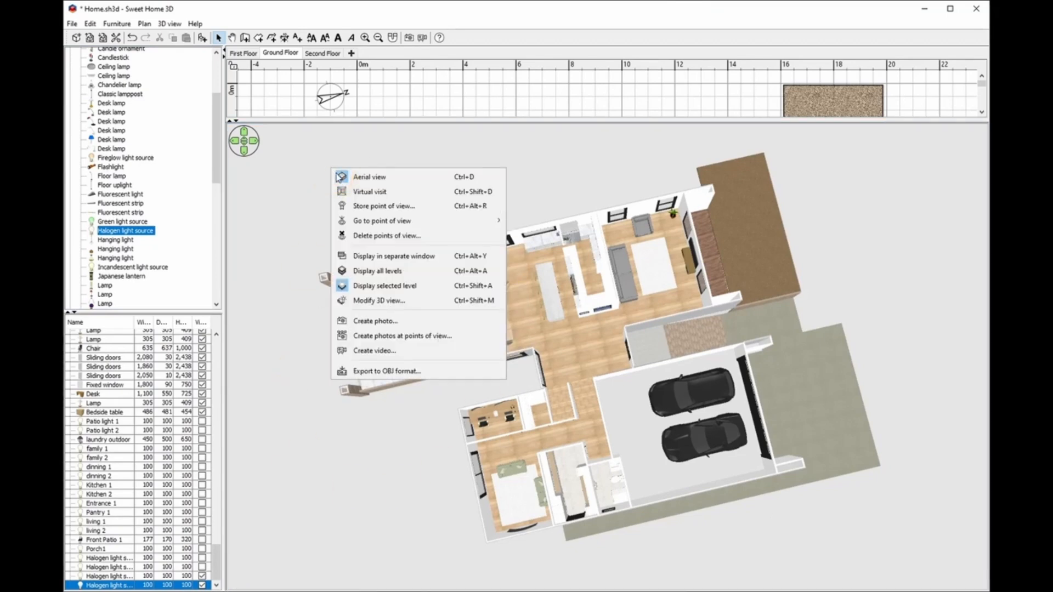
pyautogui.moveTo(454, 220)
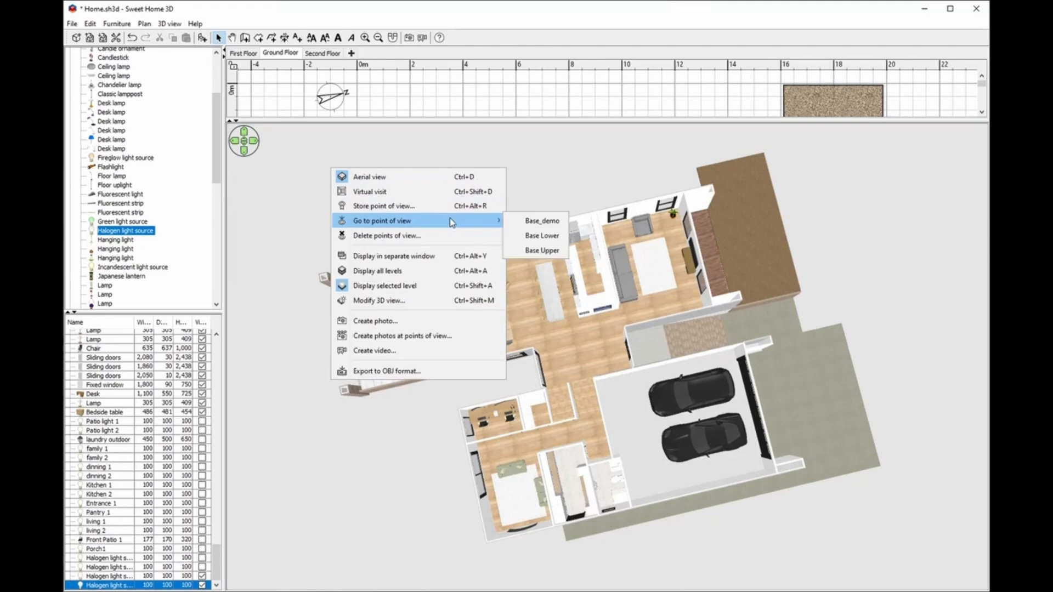
pyautogui.click(543, 221)
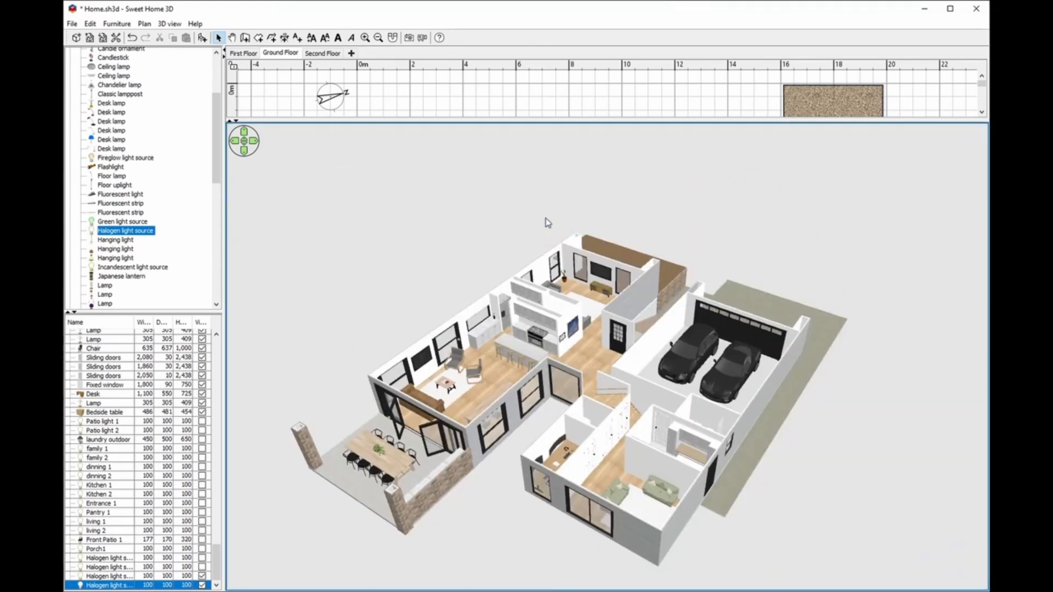
pyautogui.rightClick(388, 198)
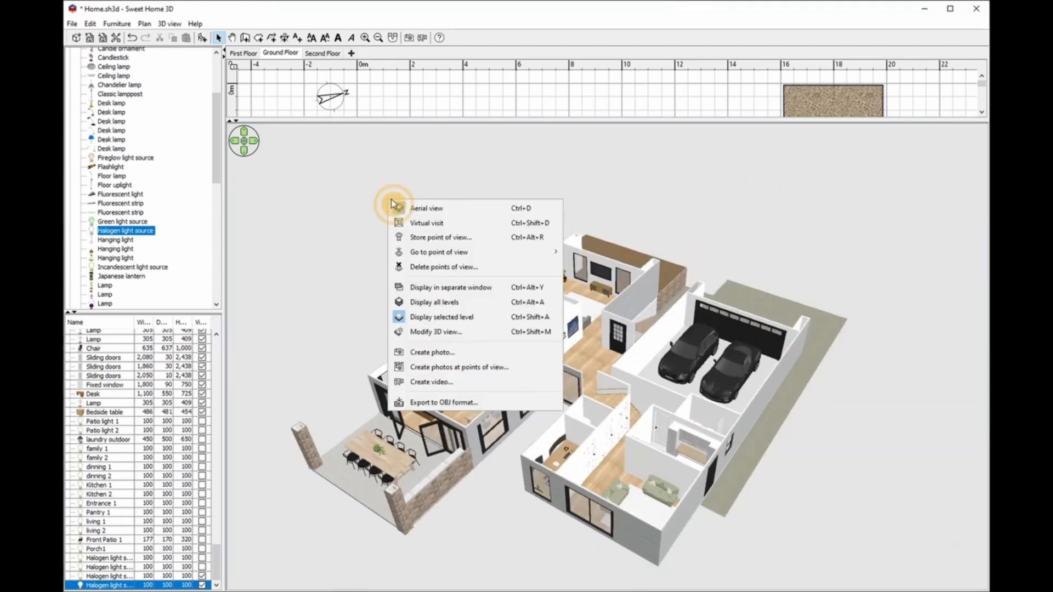
pyautogui.click(473, 350)
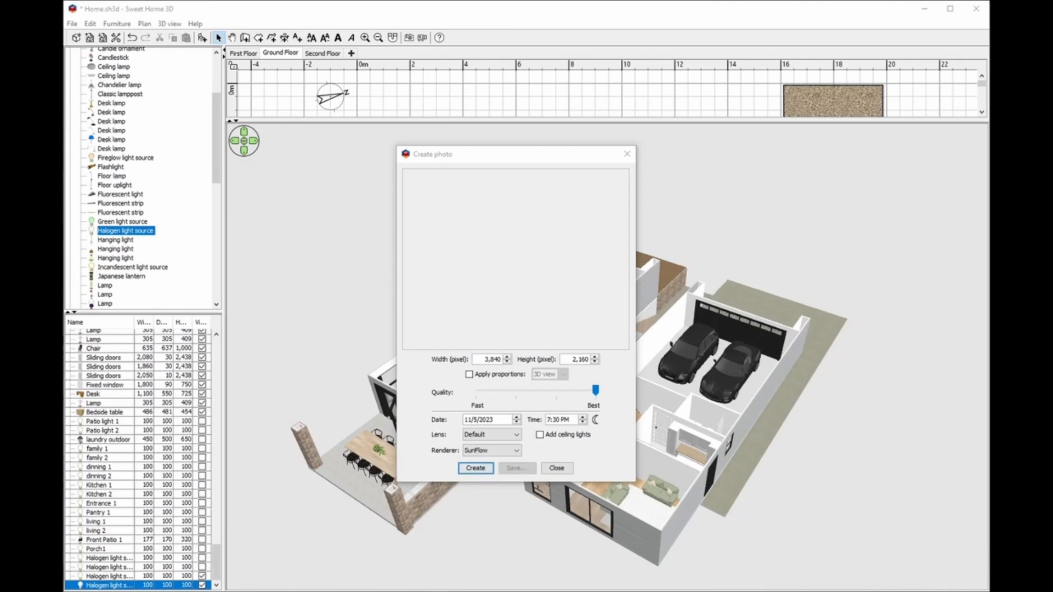
pyautogui.click(627, 154)
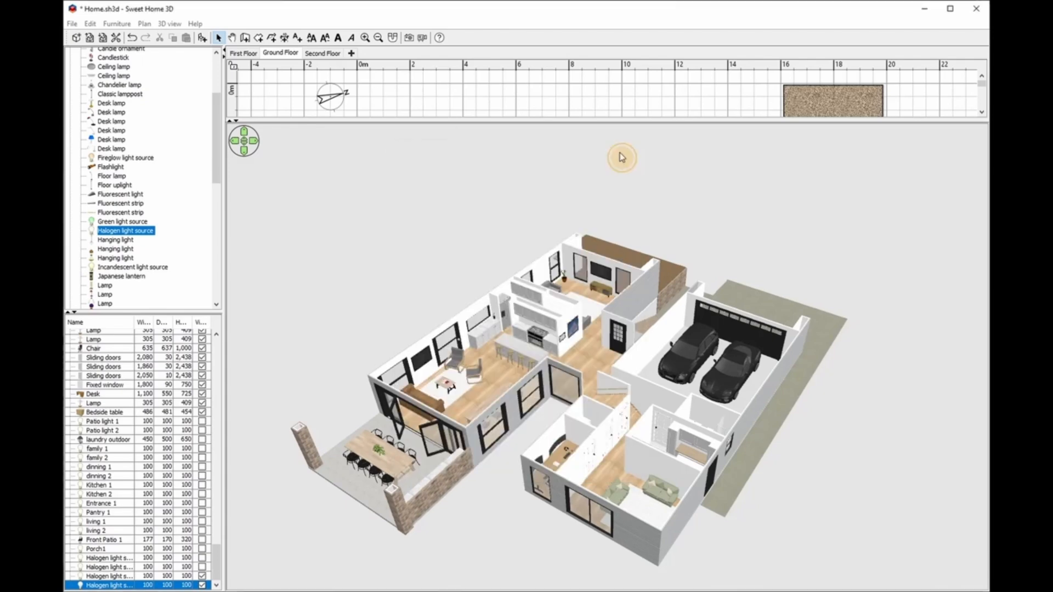
# View the saved renders in the Raw Render folder one by one, from Base.png through porch.png, comparing which area each one lights
pyautogui.moveTo(362, 105); pyautogui.dragTo(560, 82)
pyautogui.moveTo(401, 131); pyautogui.dragTo(303, 130)
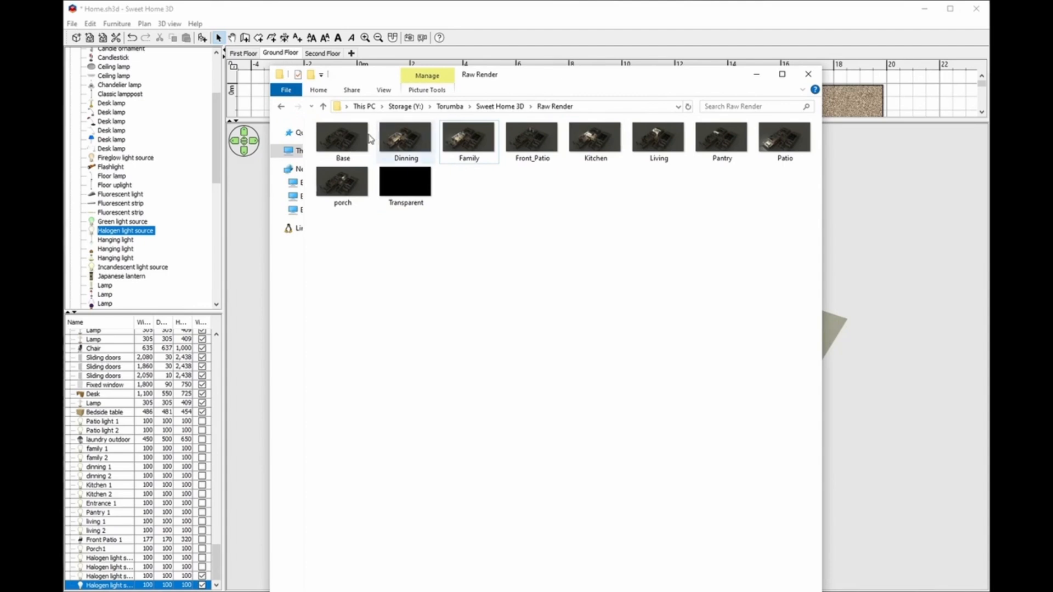
pyautogui.click(350, 140)
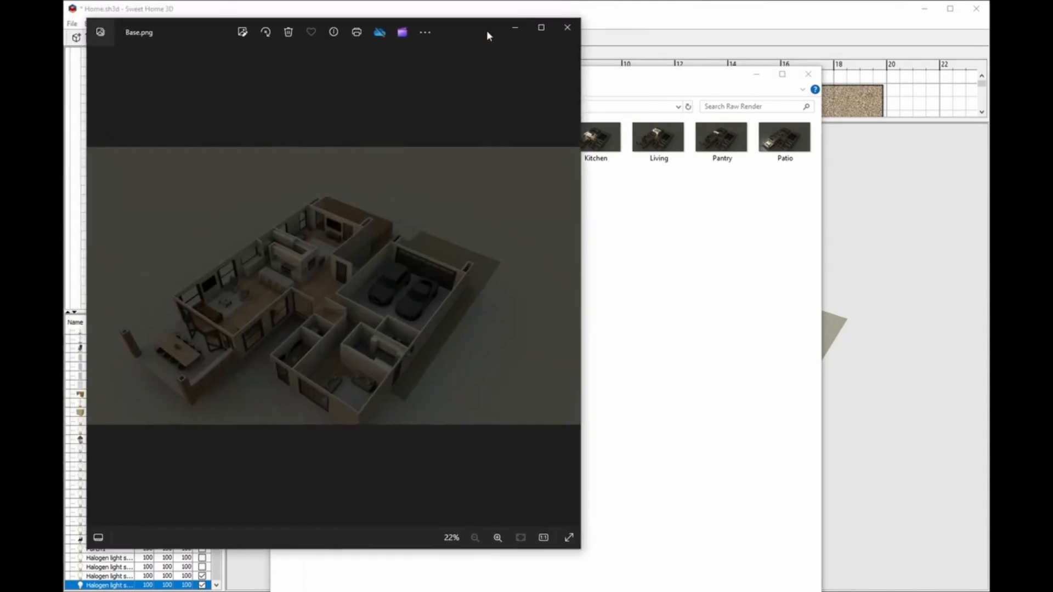
pyautogui.moveTo(487, 35); pyautogui.dragTo(587, 45)
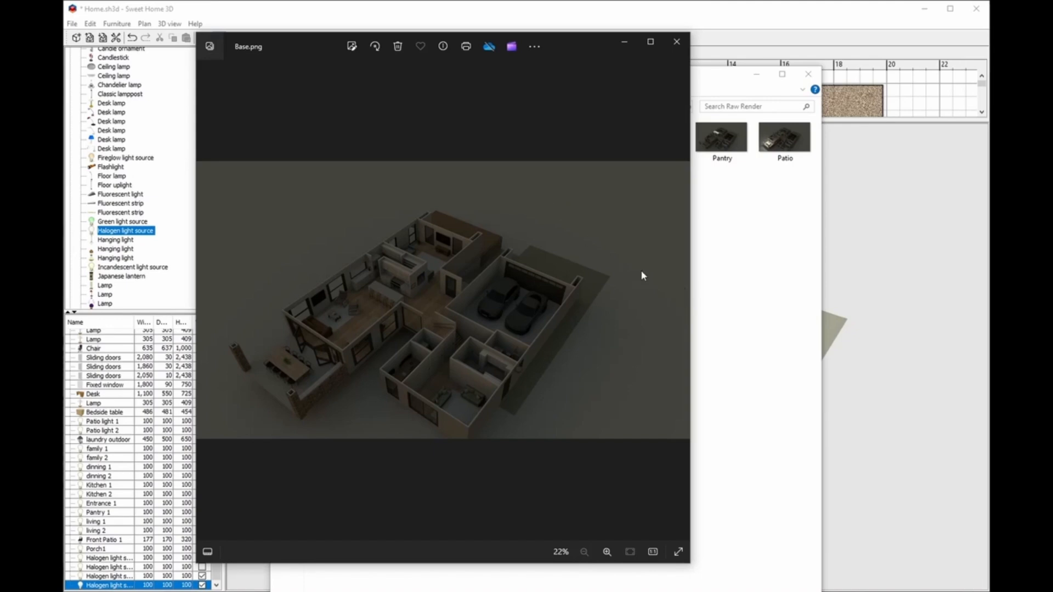
pyautogui.click(680, 299)
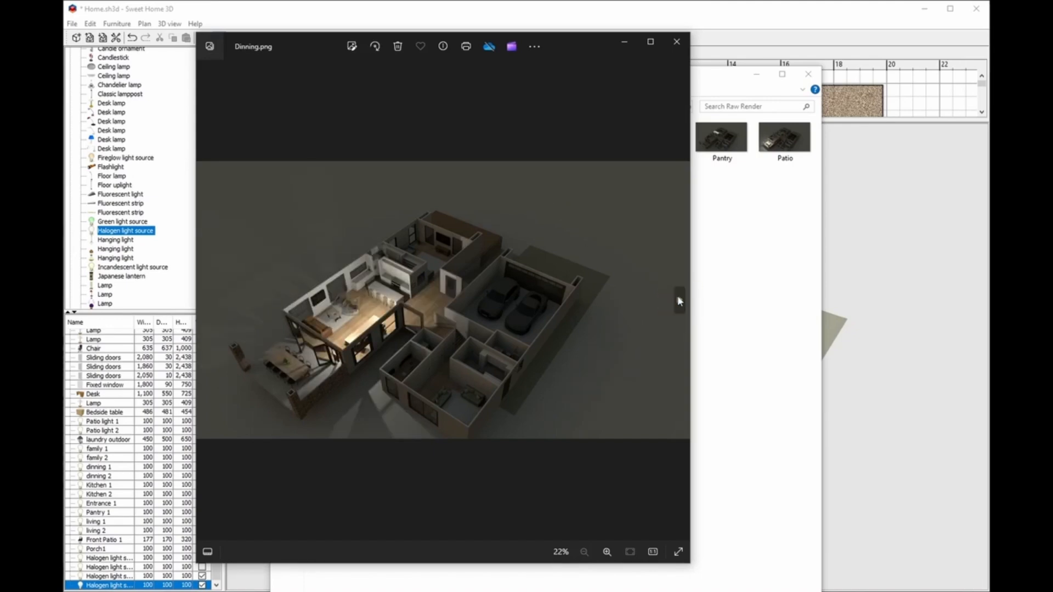
pyautogui.click(680, 302)
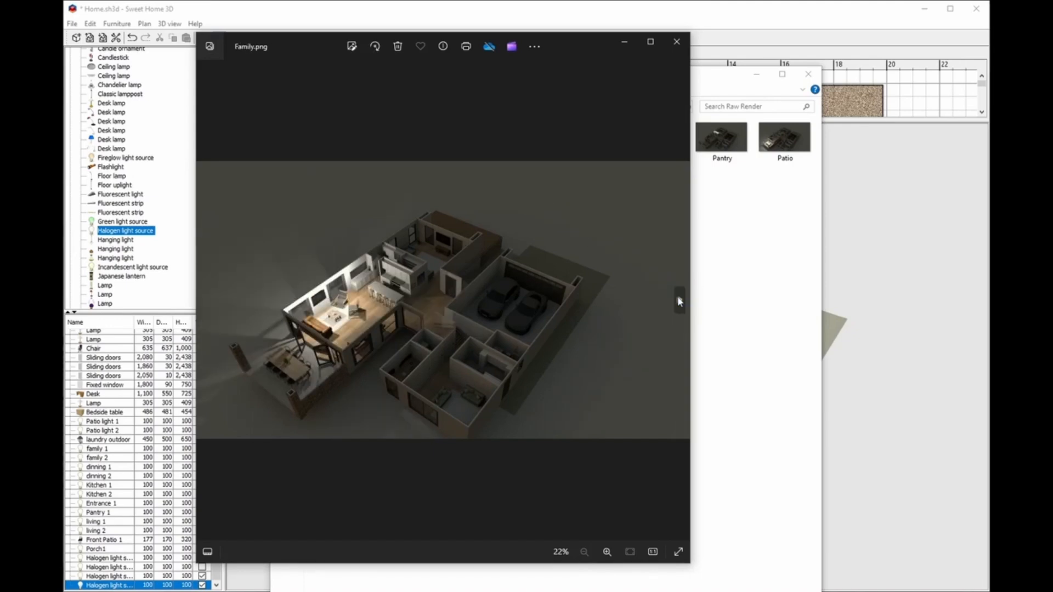
pyautogui.click(680, 302)
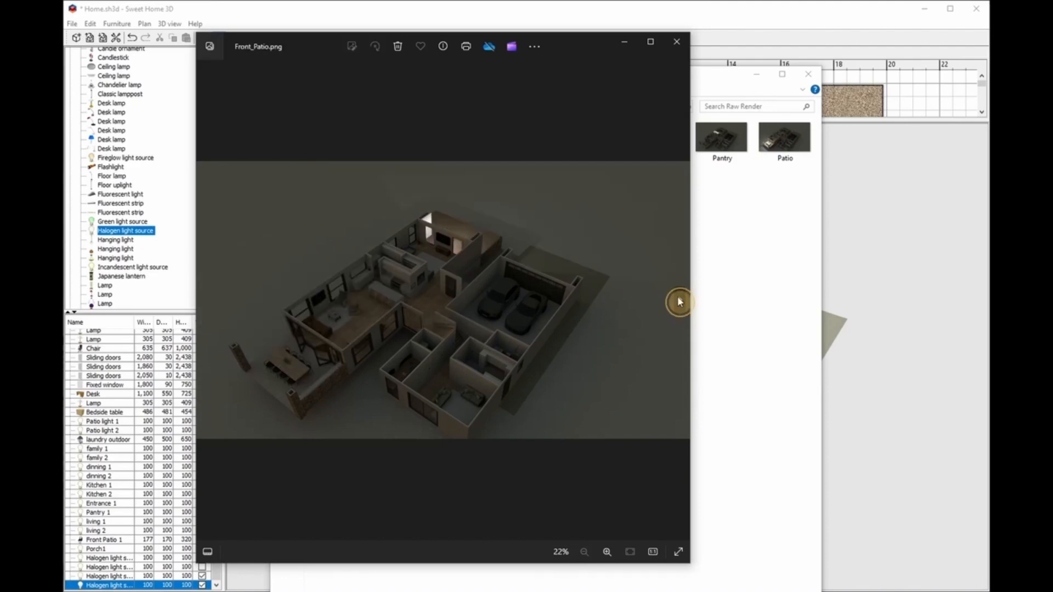
pyautogui.click(680, 301)
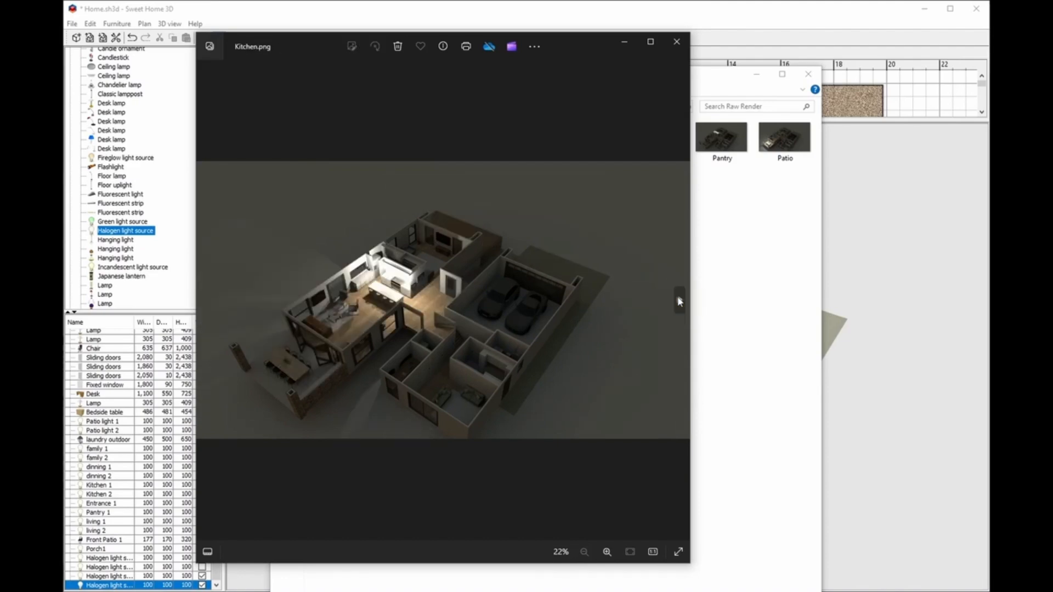
pyautogui.click(679, 301)
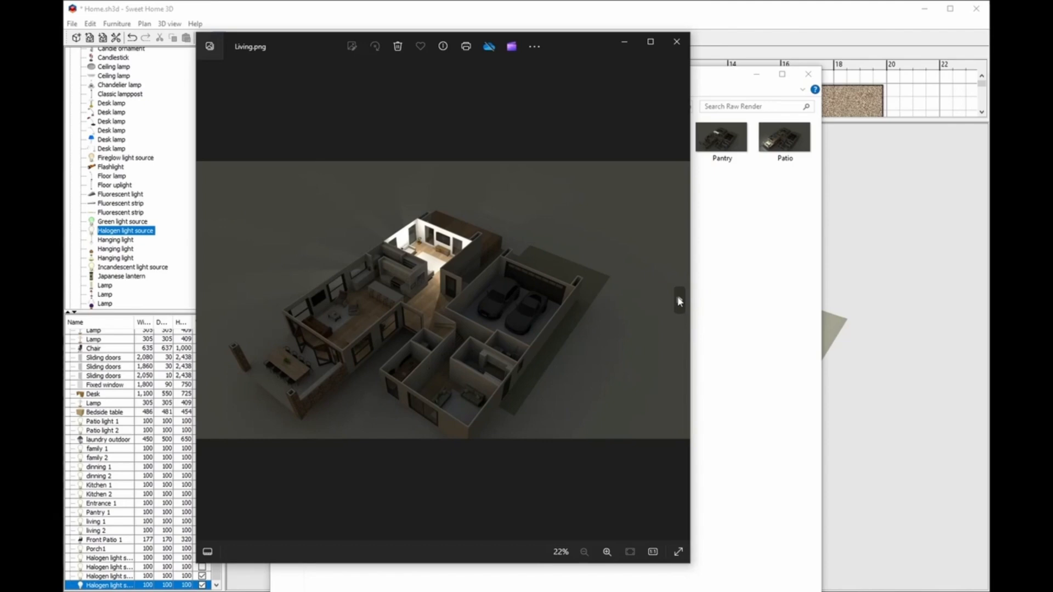
pyautogui.click(680, 302)
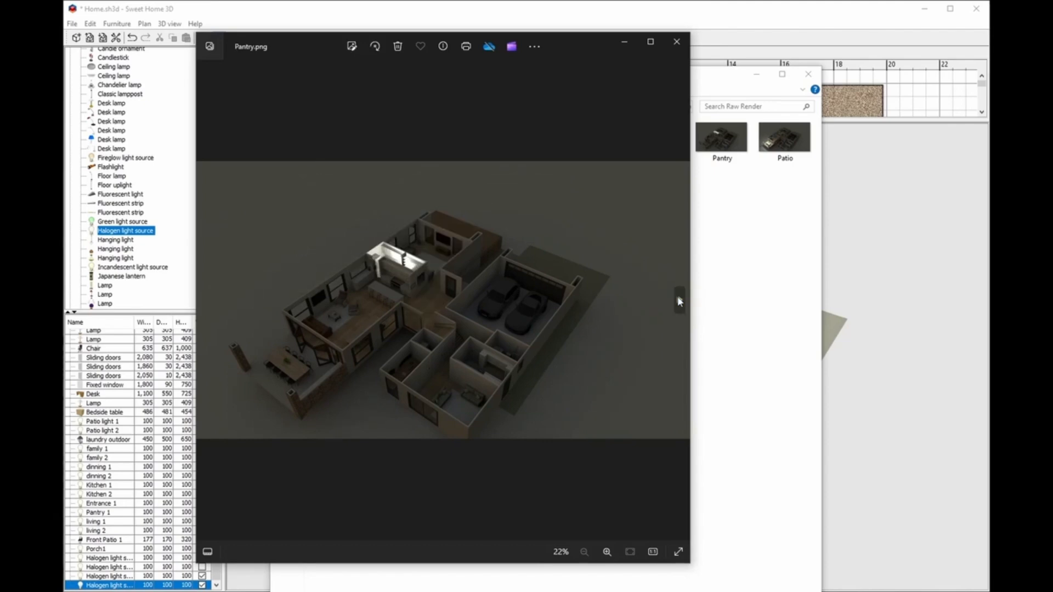
pyautogui.click(679, 301)
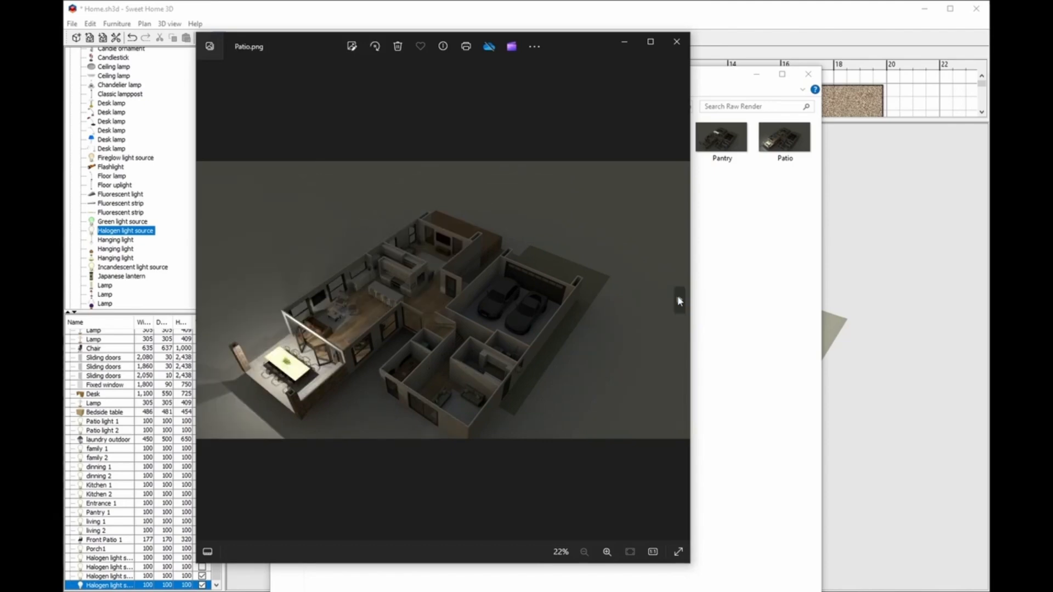
pyautogui.click(679, 302)
pyautogui.click(679, 302)
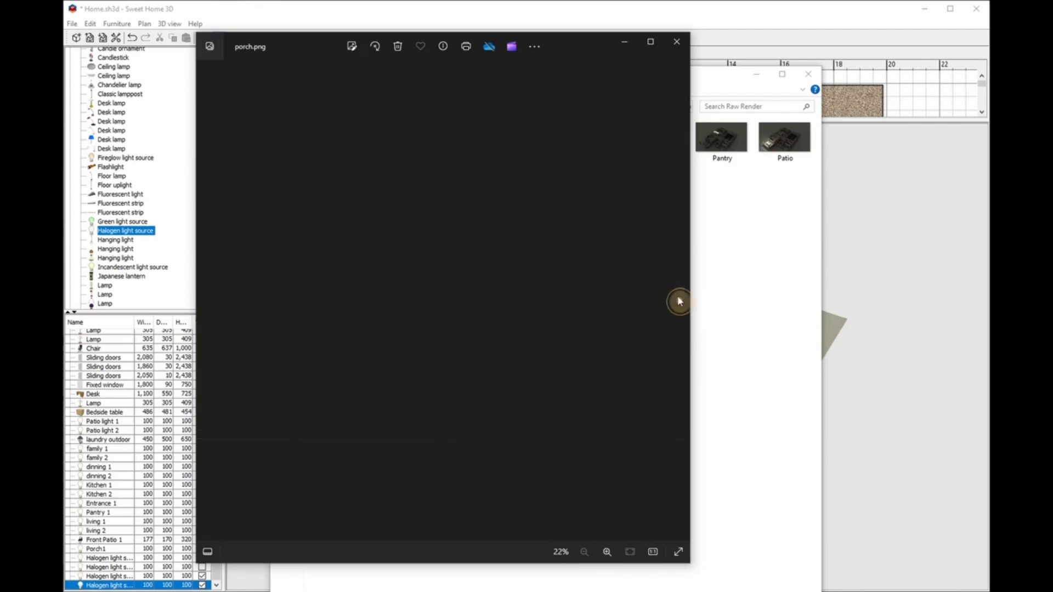
pyautogui.click(679, 43)
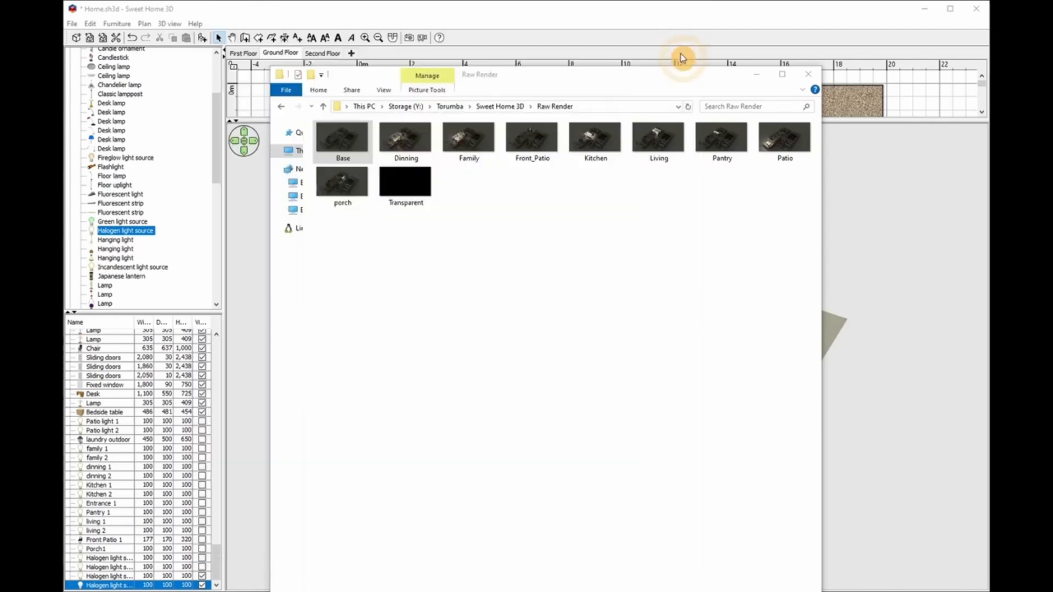
pyautogui.click(807, 75)
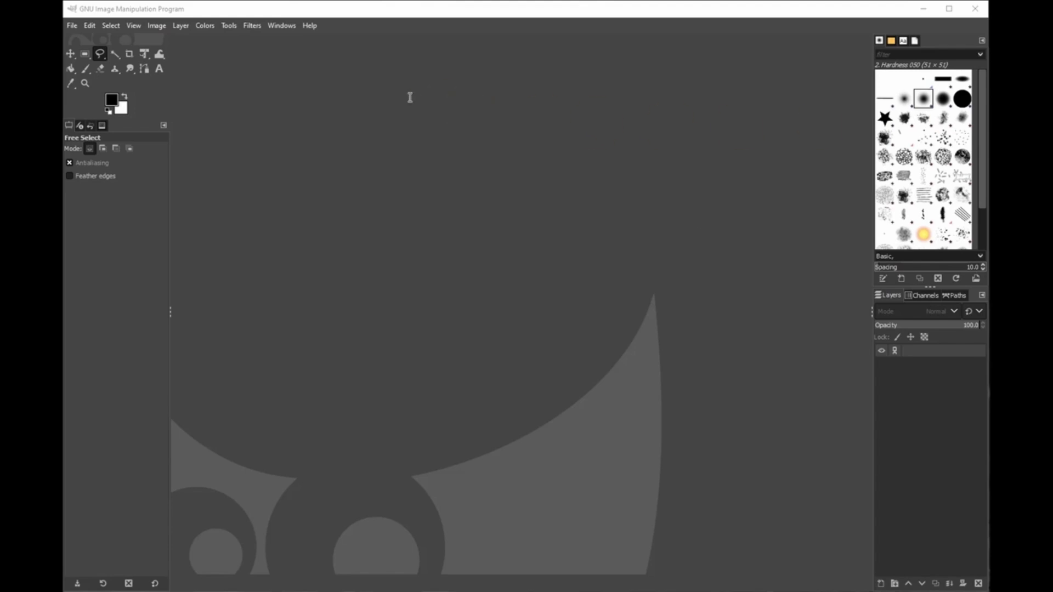
# Look at the GIMP downloads page on gimp.org and close the browser window
pyautogui.moveTo(355, 83); pyautogui.dragTo(365, 11)
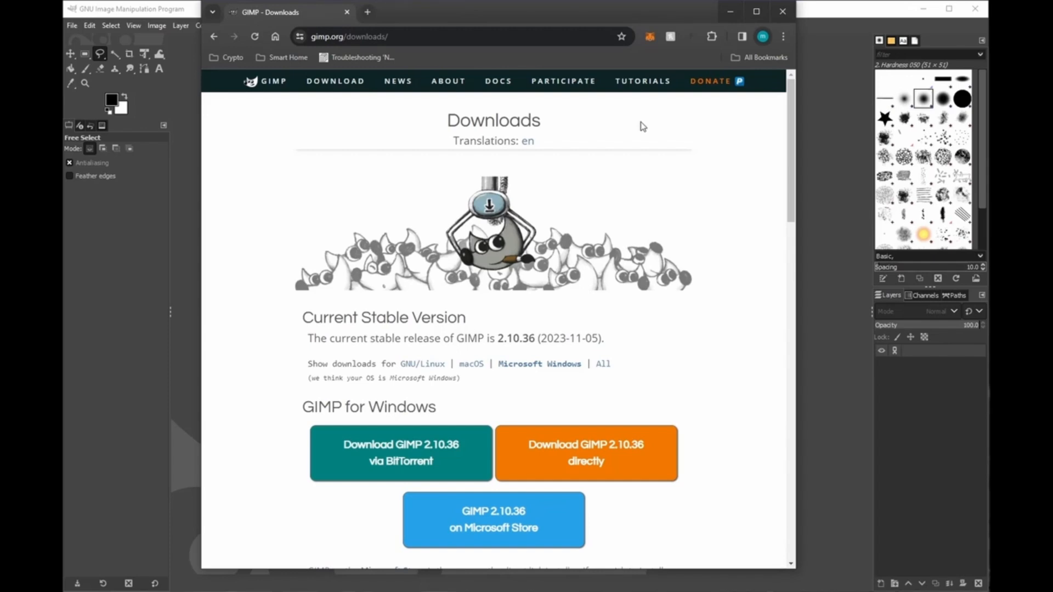
pyautogui.click(782, 12)
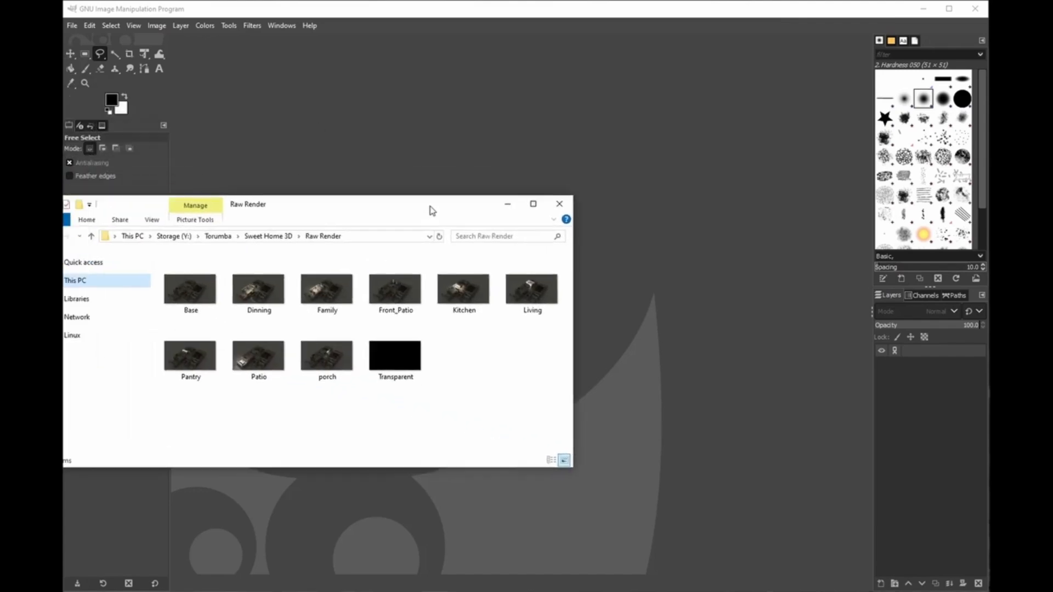
# Open Base.png from the Raw Render folder as a new image in GIMP, keeping the layer list fully in view
pyautogui.moveTo(430, 209); pyautogui.dragTo(559, 139)
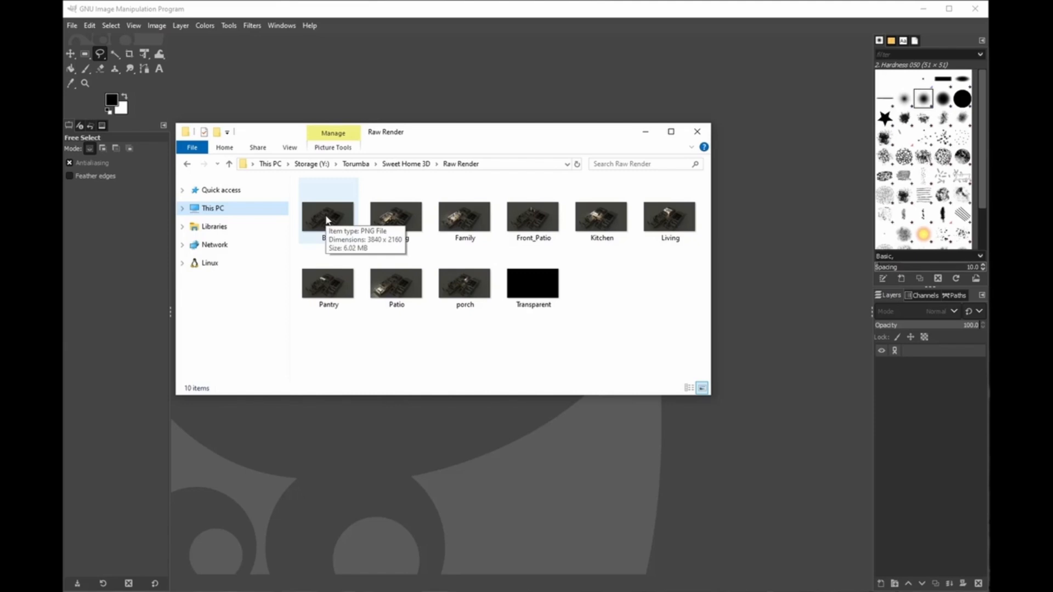
pyautogui.moveTo(327, 220); pyautogui.dragTo(906, 374)
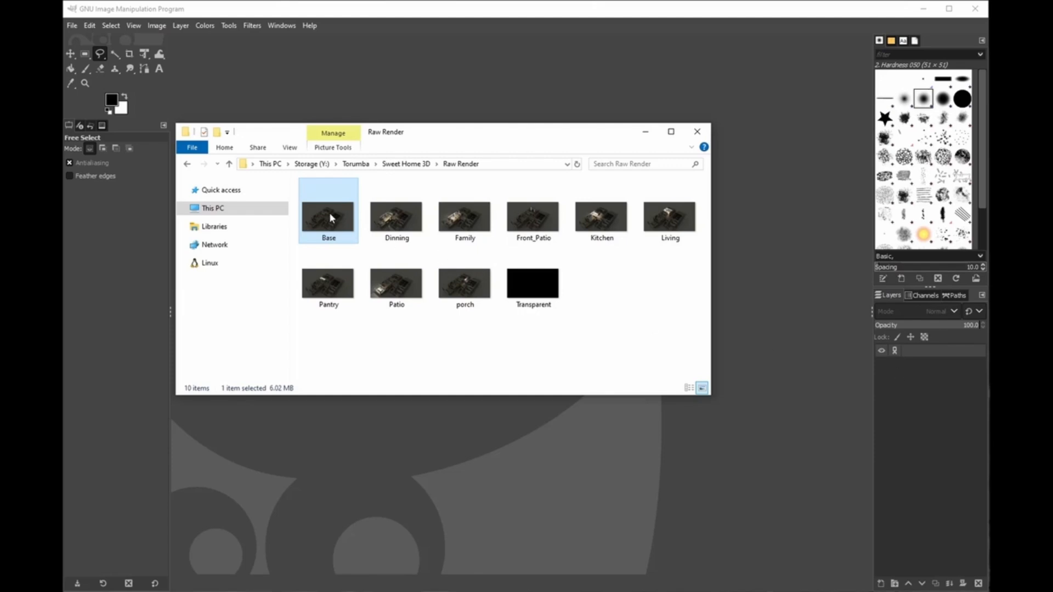
pyautogui.moveTo(330, 215); pyautogui.dragTo(837, 356)
pyautogui.moveTo(796, 349); pyautogui.dragTo(796, 353)
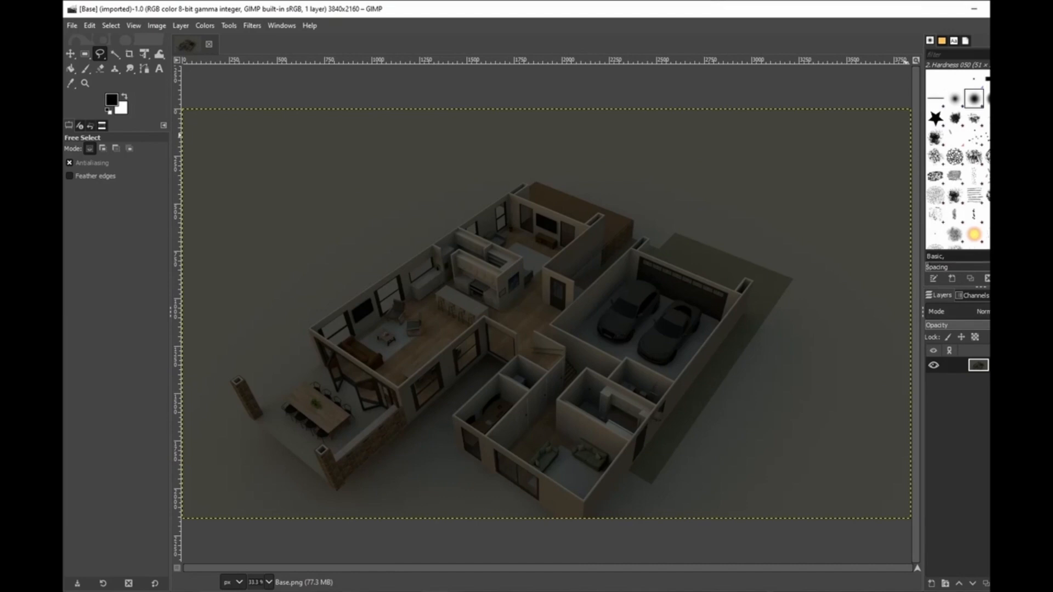
pyautogui.moveTo(1039, 351)
pyautogui.mouseDown()
pyautogui.moveTo(963, 350)
pyautogui.moveTo(989, 351)
pyautogui.mouseUp()
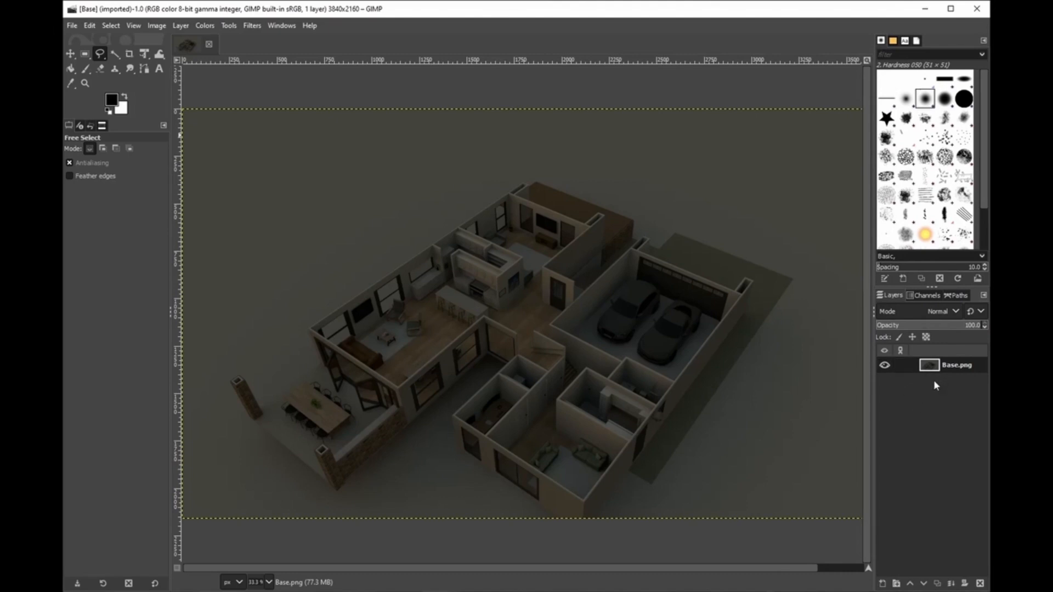
# Add Dinning.png and Family.png from the Raw Render folder as layers below Base.png, and move the folder window out of the way
pyautogui.hotkey('alt', 'Tab')
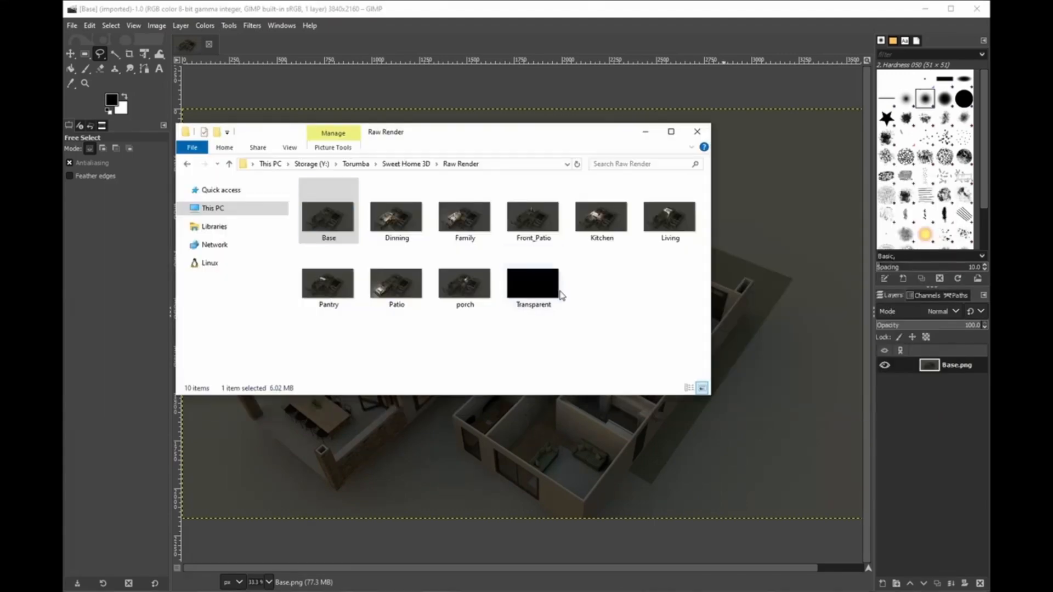
pyautogui.moveTo(396, 218); pyautogui.dragTo(916, 417)
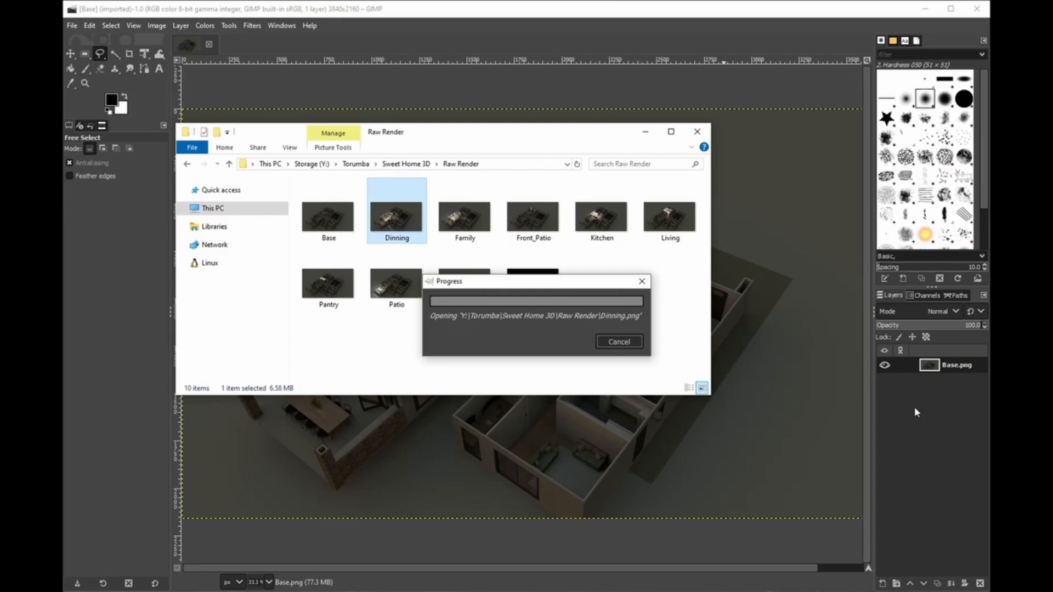
pyautogui.moveTo(463, 235); pyautogui.dragTo(924, 437)
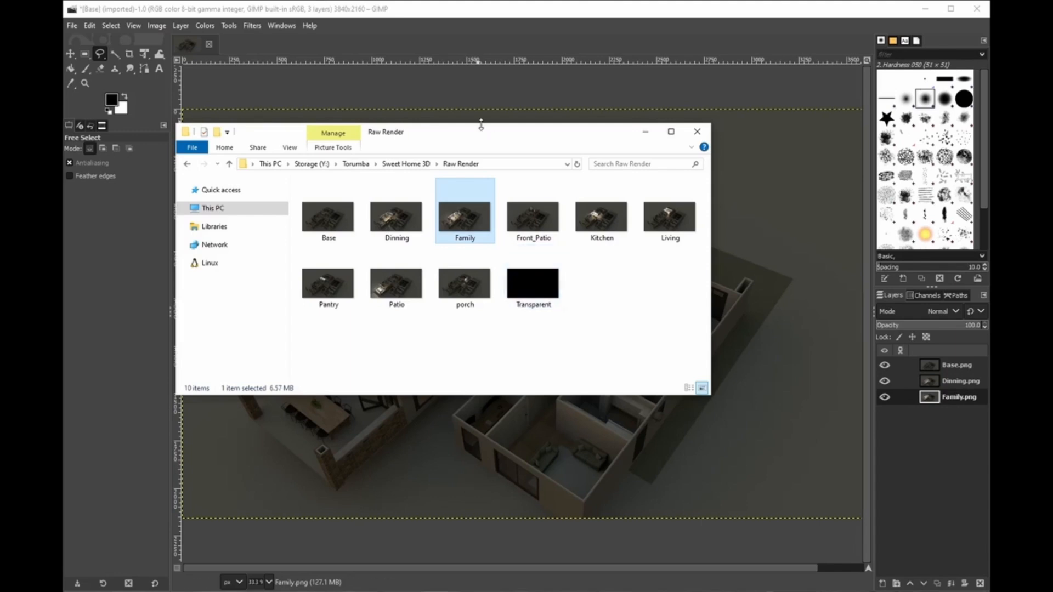
pyautogui.moveTo(486, 136); pyautogui.dragTo(0, 171)
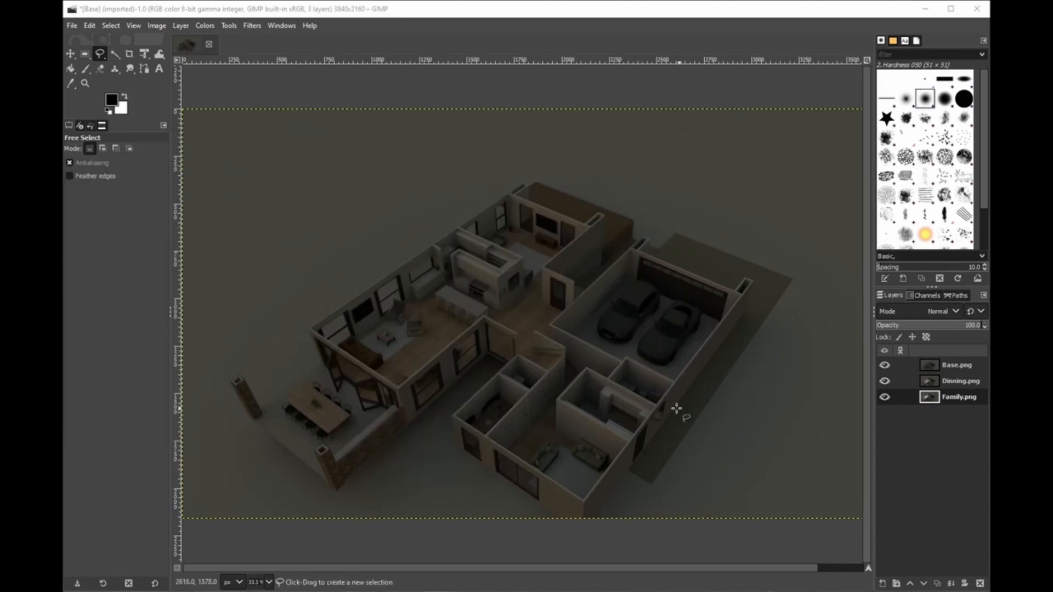
# Add an alpha channel to each of the Base.png, Dinning.png and Family.png layers
pyautogui.click(957, 365)
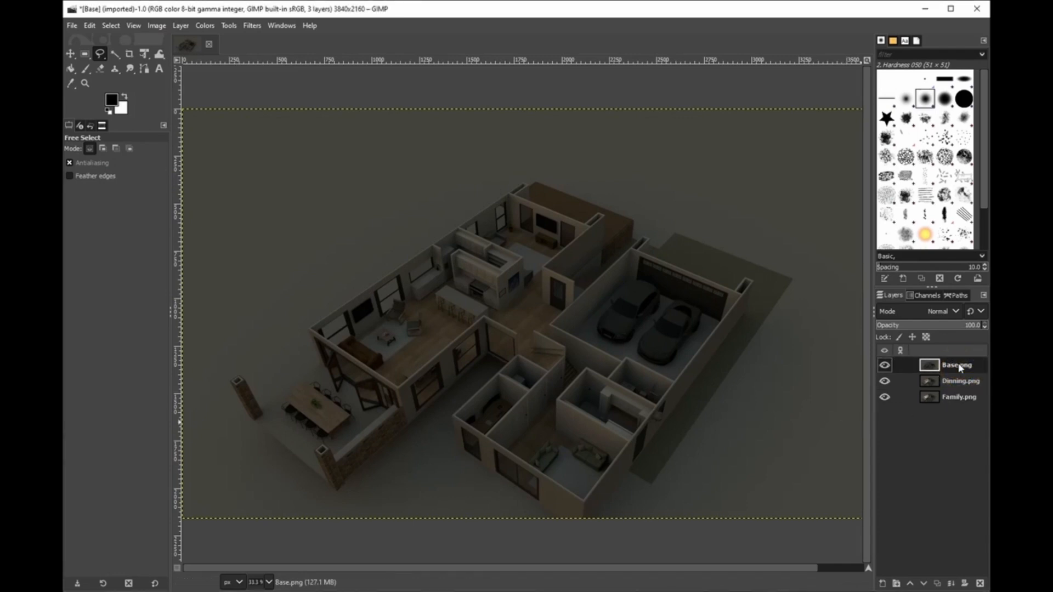
pyautogui.rightClick(959, 367)
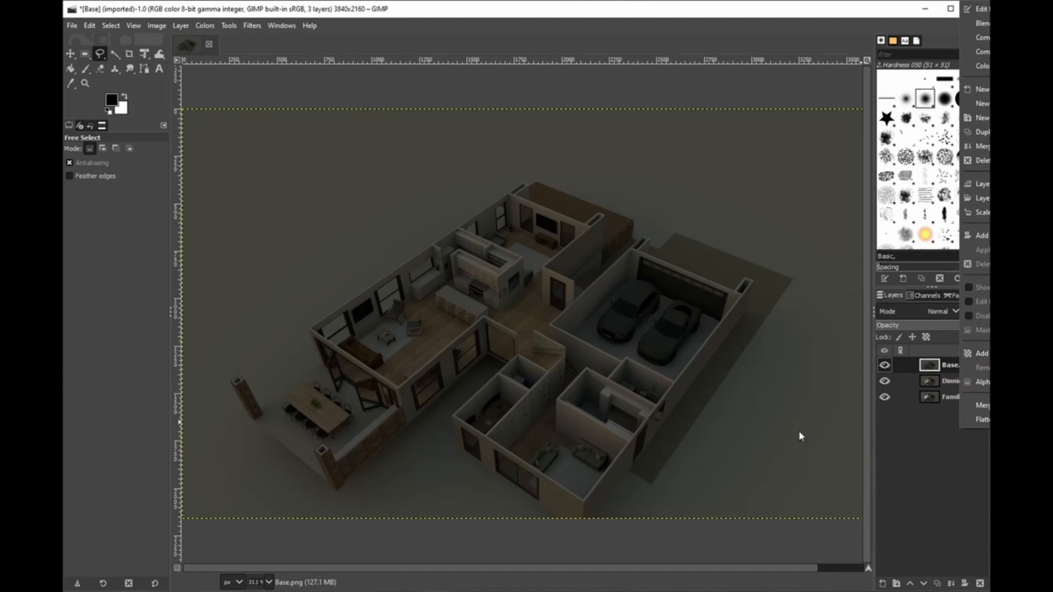
pyautogui.click(904, 461)
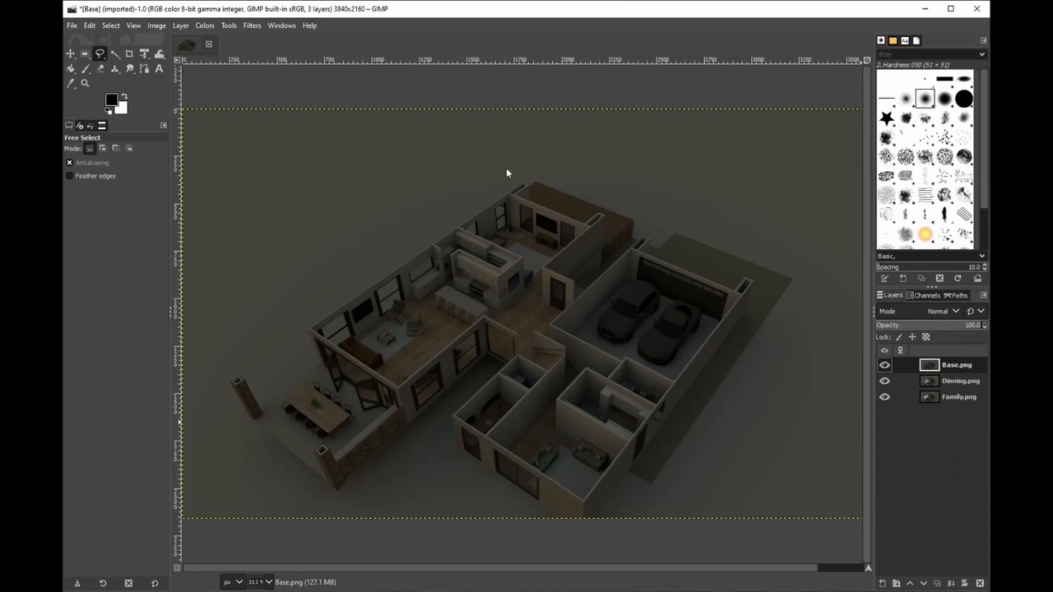
pyautogui.rightClick(897, 365)
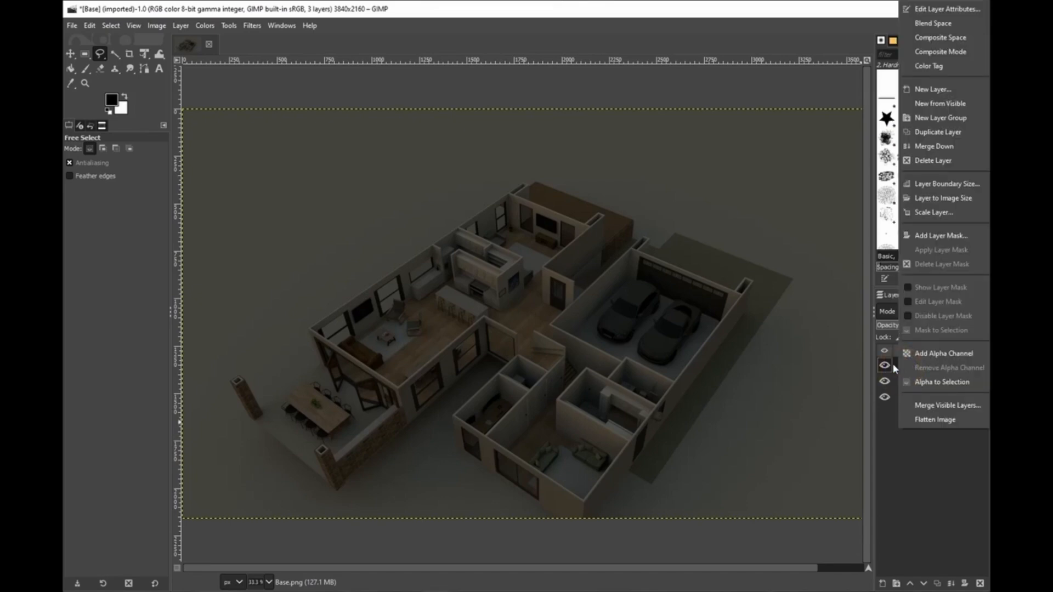
pyautogui.click(920, 353)
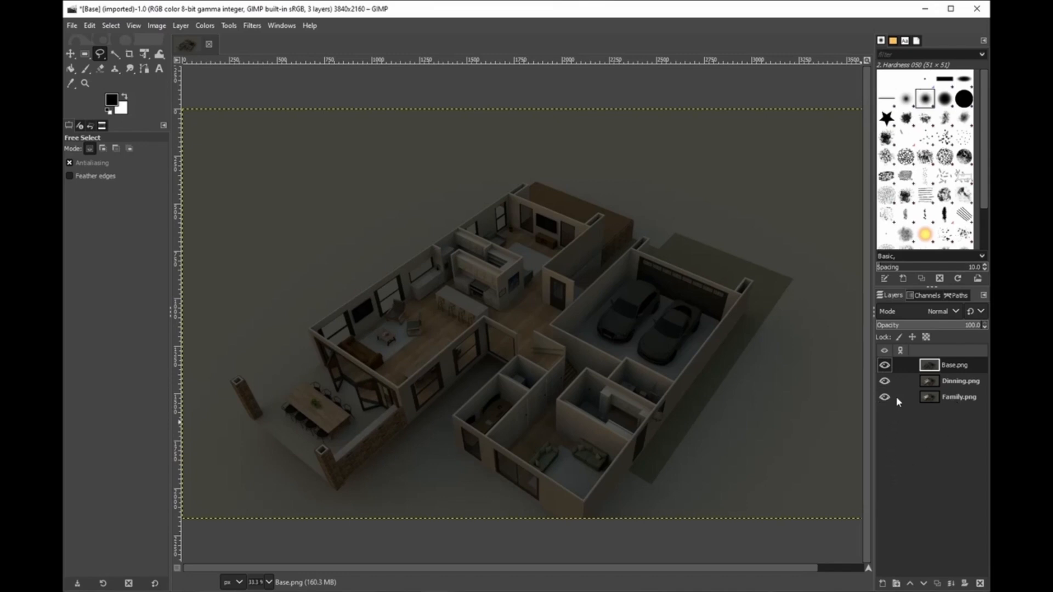
pyautogui.rightClick(900, 383)
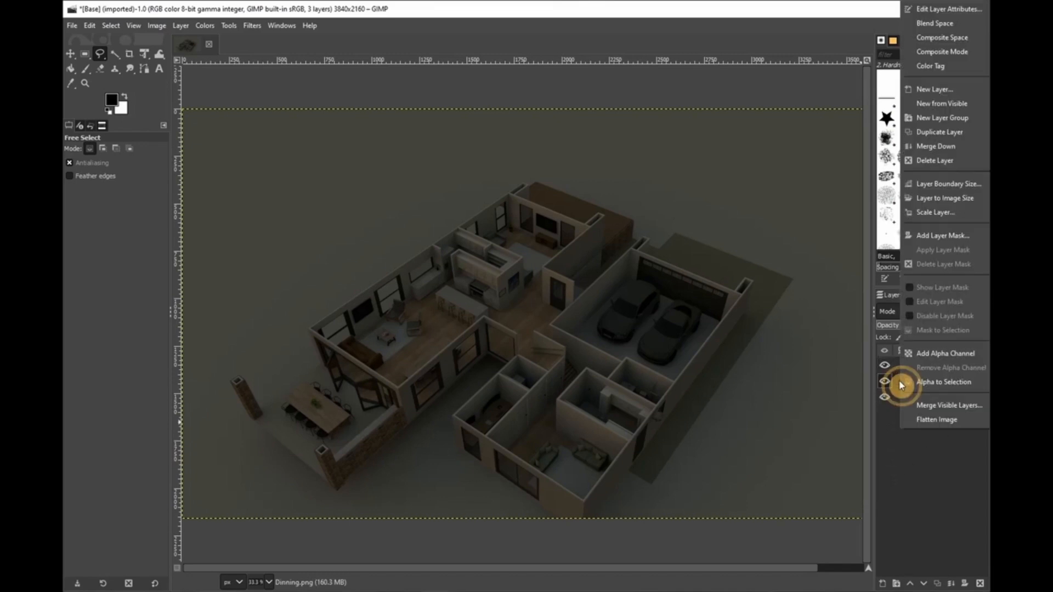
pyautogui.click(920, 354)
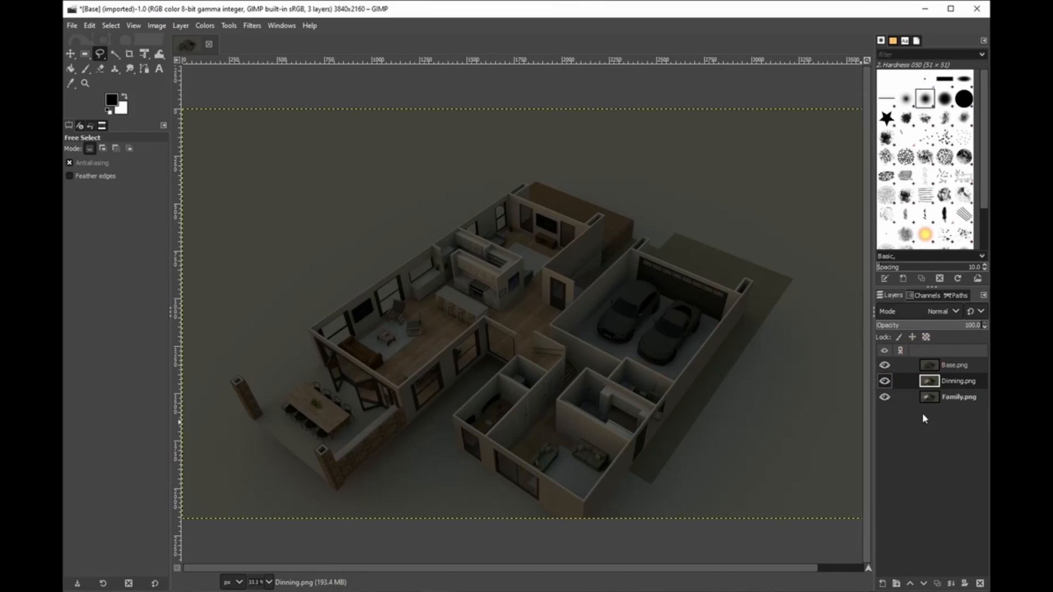
pyautogui.rightClick(899, 399)
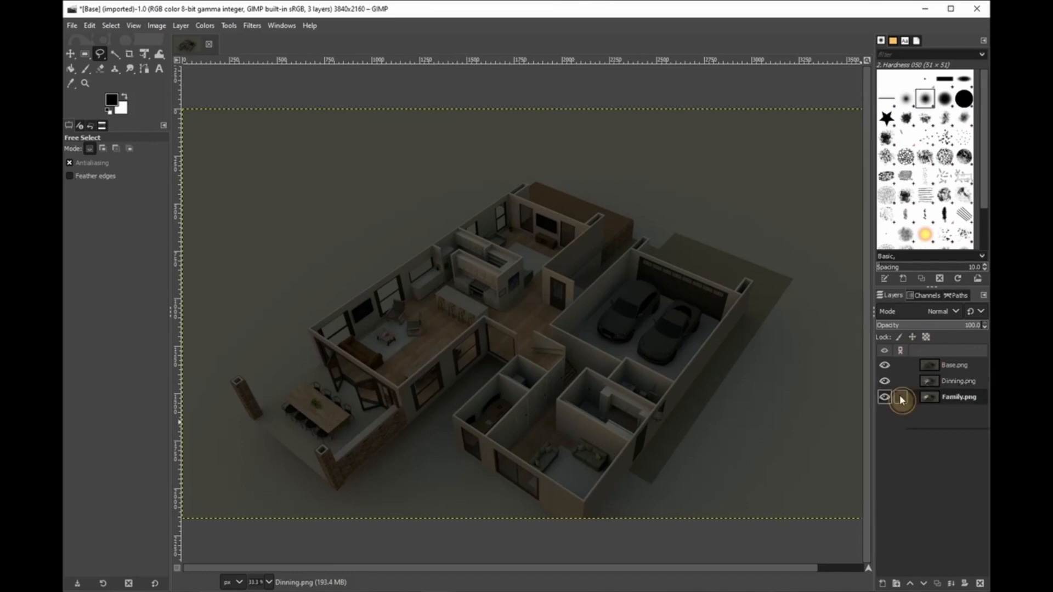
pyautogui.click(941, 355)
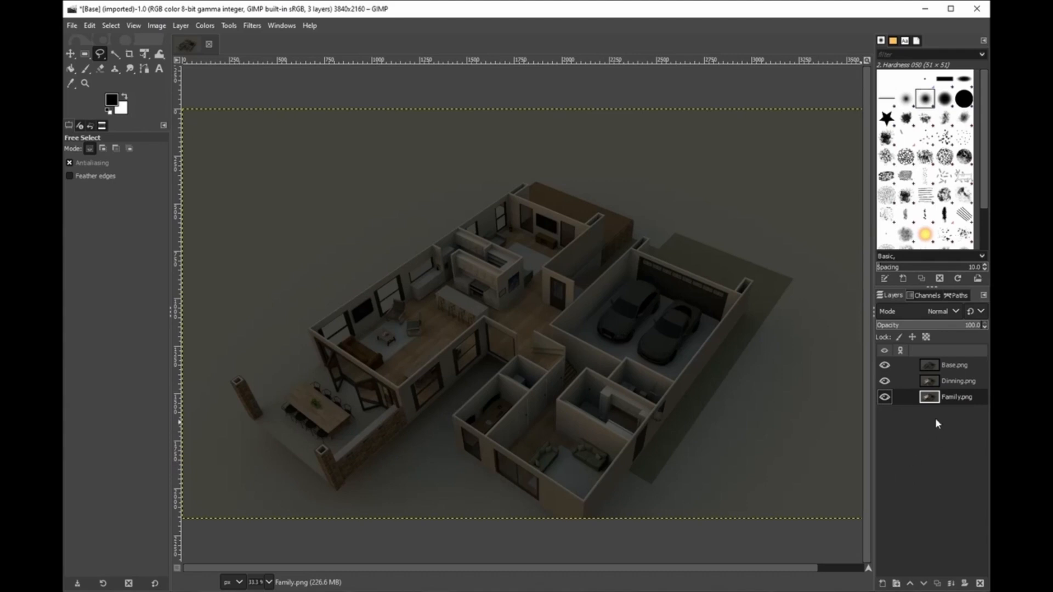
# Hide the Base.png and Family.png layers, leaving only Dinning.png visible and active
pyautogui.click(884, 364)
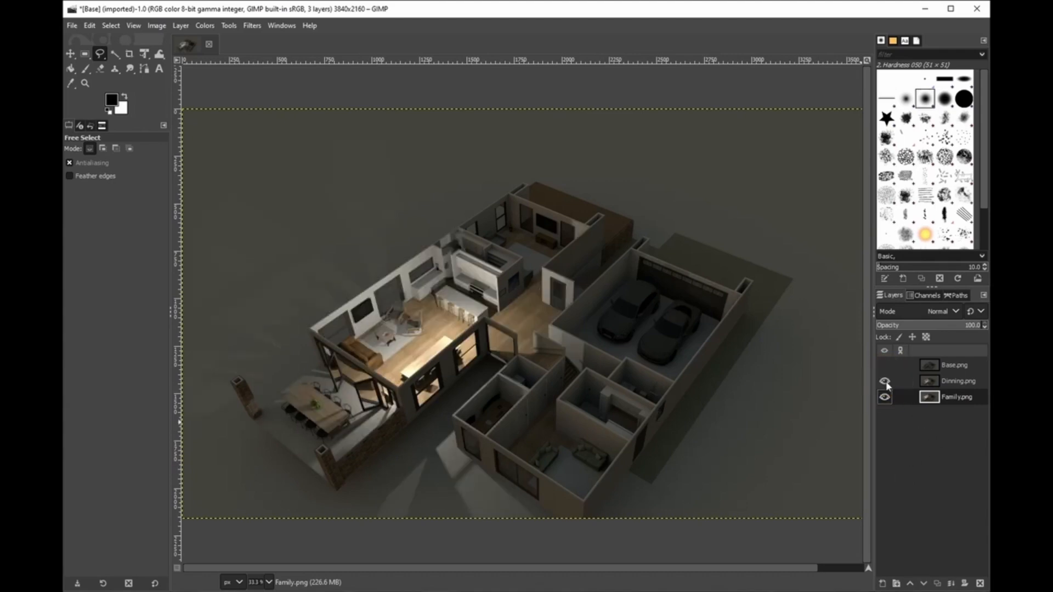
pyautogui.click(884, 380)
pyautogui.click(885, 398)
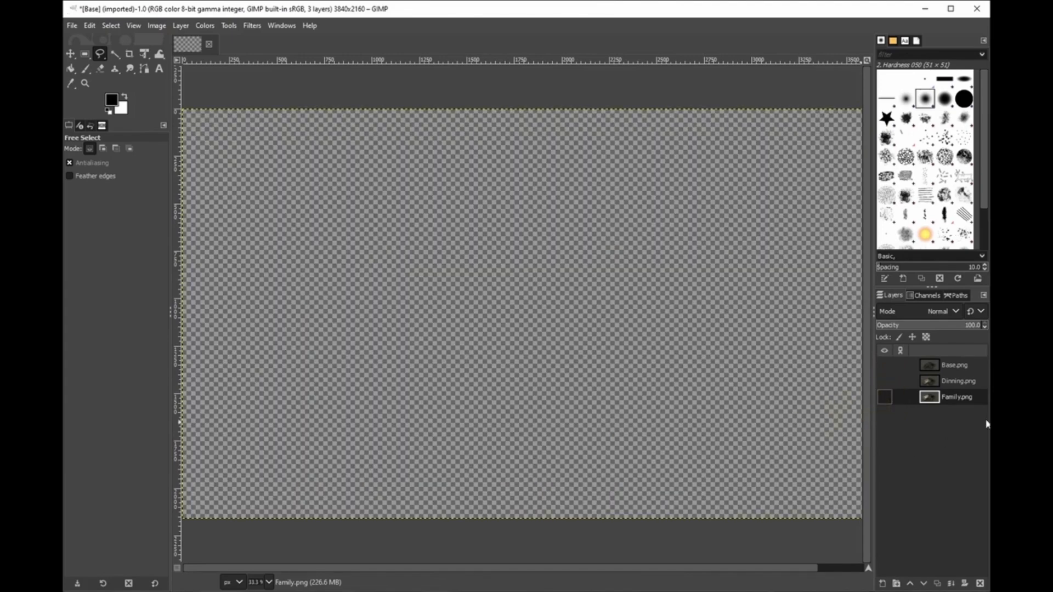
pyautogui.click(970, 384)
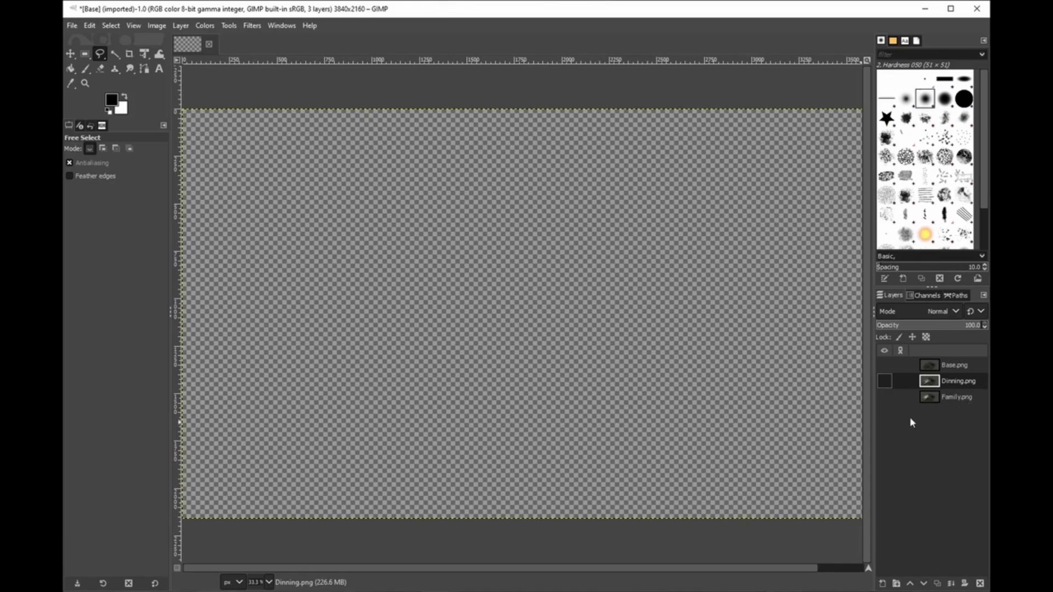
pyautogui.click(885, 381)
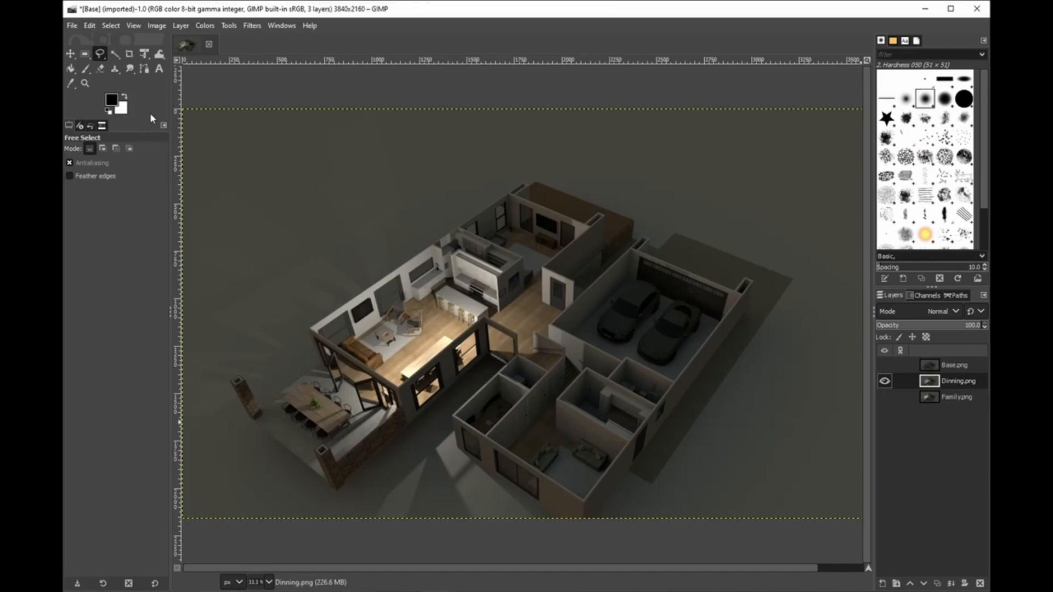
# Outline the dining-lit side of the Dinning.png layer with Free Select, running between the house and the garage, and close the selection
pyautogui.click(99, 55)
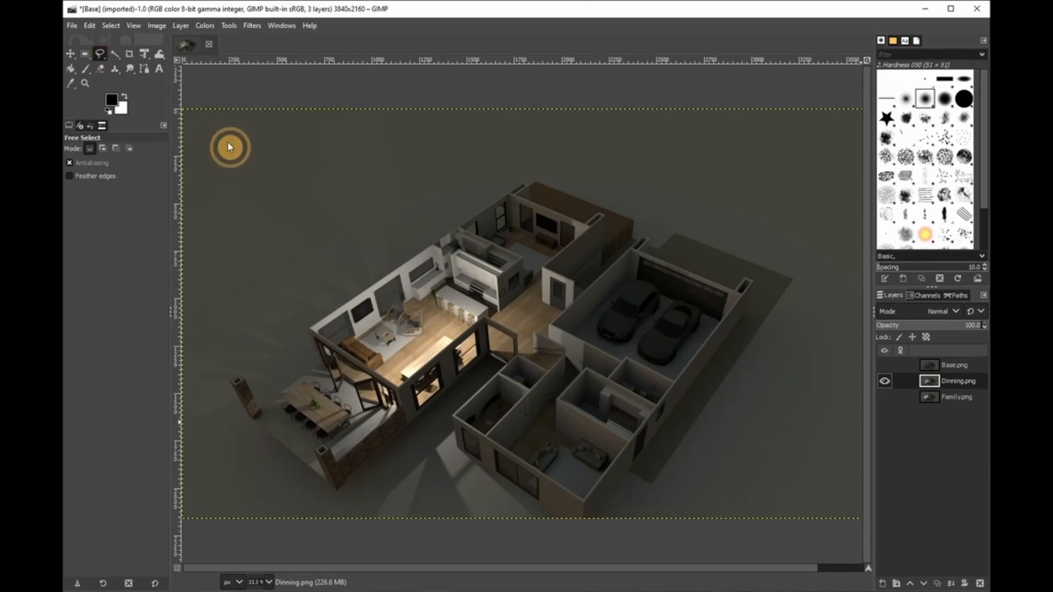
pyautogui.click(187, 116)
pyautogui.click(623, 115)
pyautogui.moveTo(187, 116)
pyautogui.mouseDown()
pyautogui.moveTo(572, 129)
pyautogui.moveTo(608, 255)
pyautogui.moveTo(571, 320)
pyautogui.moveTo(587, 359)
pyautogui.moveTo(535, 408)
pyautogui.moveTo(551, 517)
pyautogui.moveTo(268, 532)
pyautogui.moveTo(153, 519)
pyautogui.moveTo(159, 166)
pyautogui.moveTo(182, 109)
pyautogui.mouseUp()
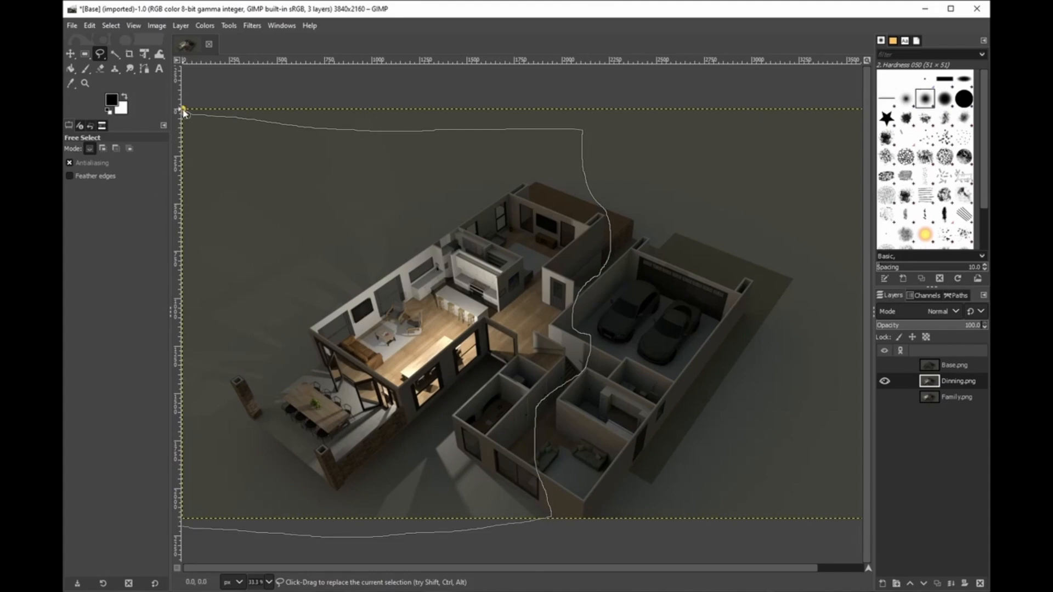
pyautogui.click(186, 117)
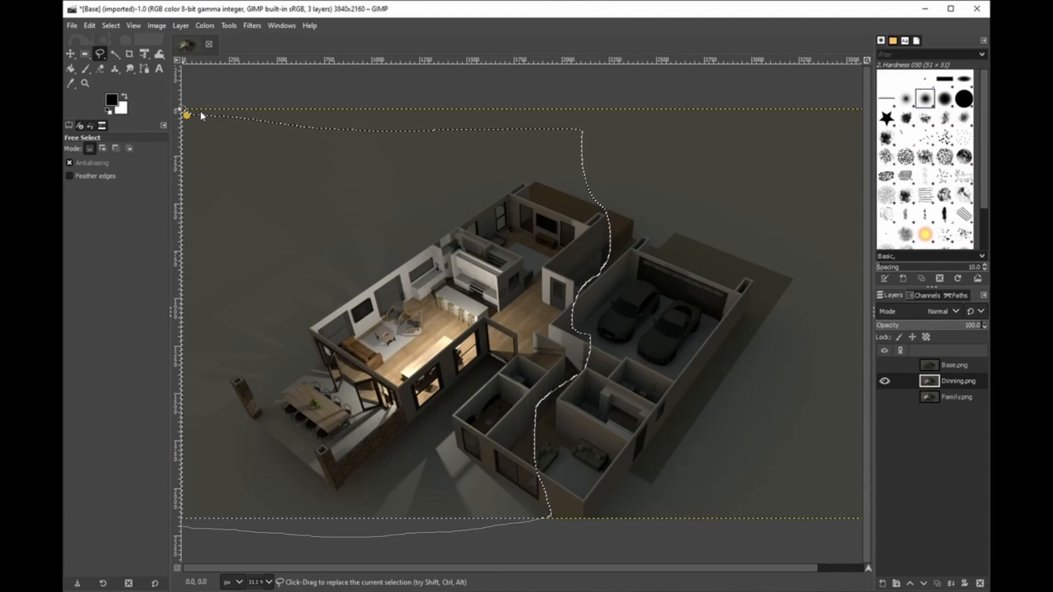
pyautogui.press('Return')
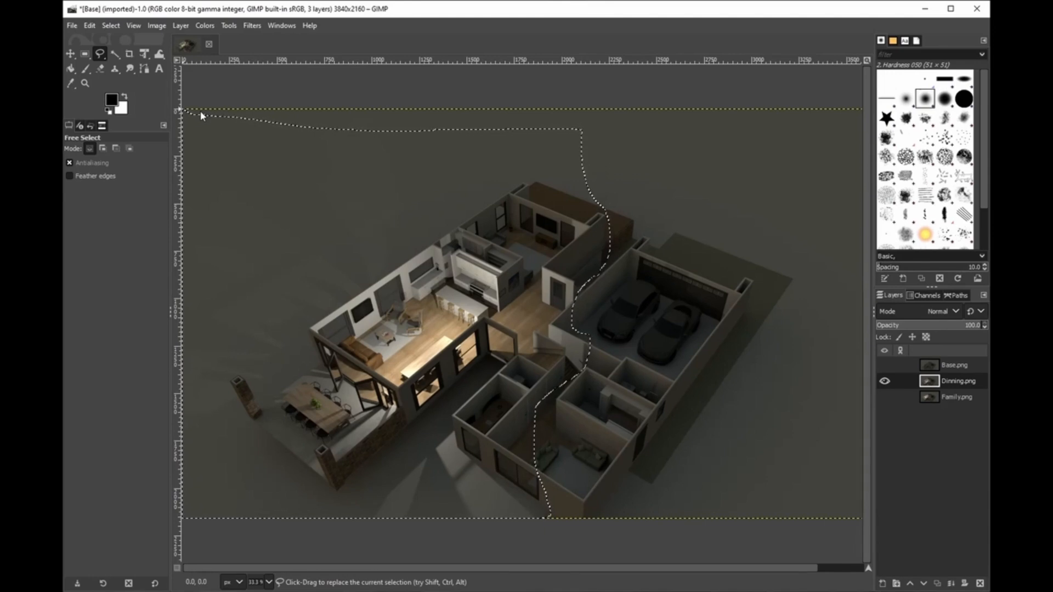
# Invert the selection and delete the unlit garage side from the Dinning.png layer
pyautogui.click(110, 26)
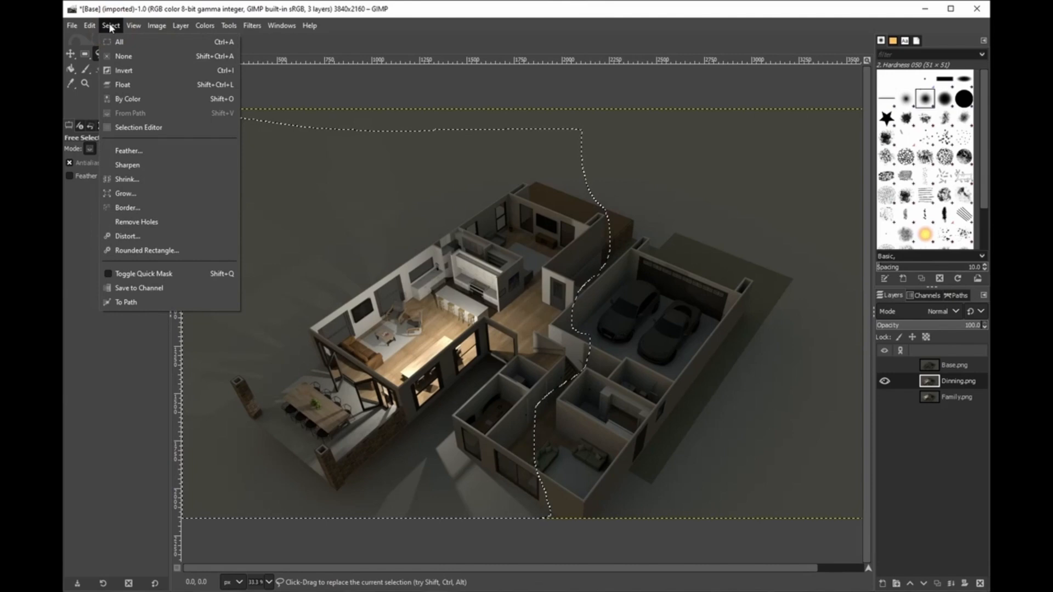
pyautogui.click(221, 72)
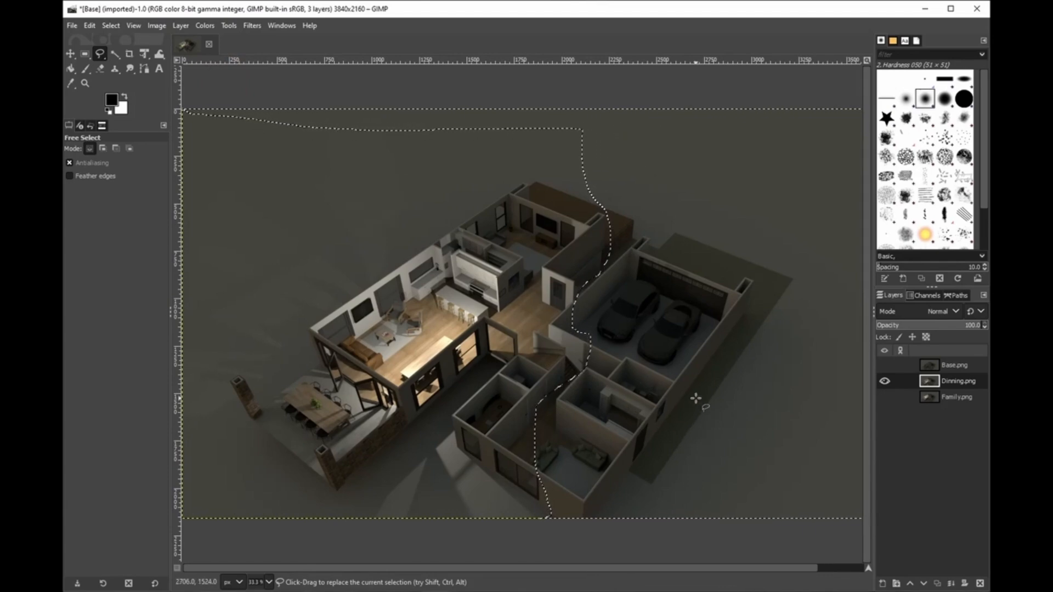
pyautogui.press('Delete')
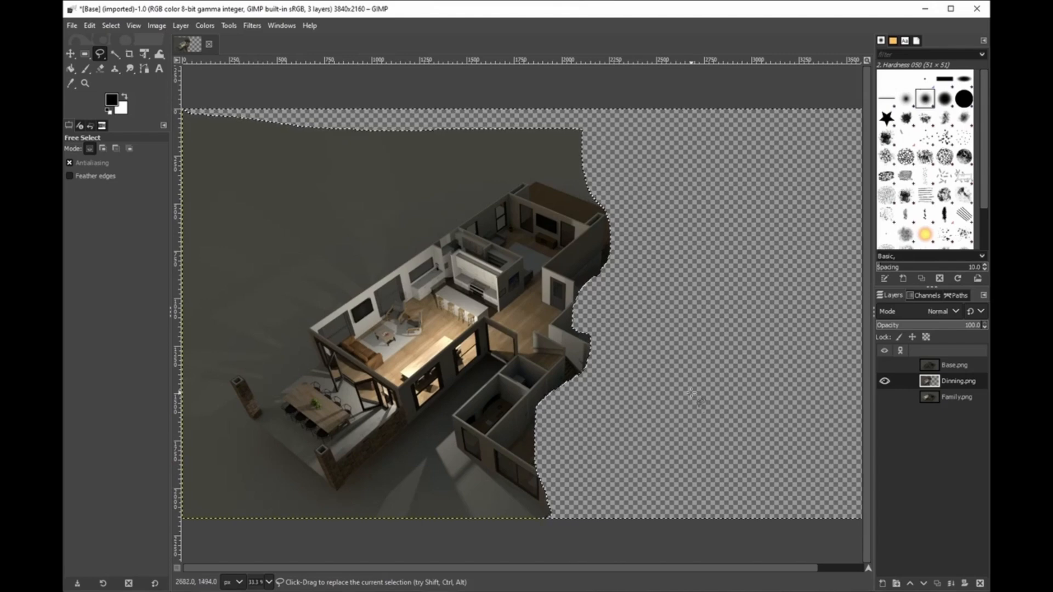
# Set the opacity of the Dinning.png layer to 50
pyautogui.click(972, 326)
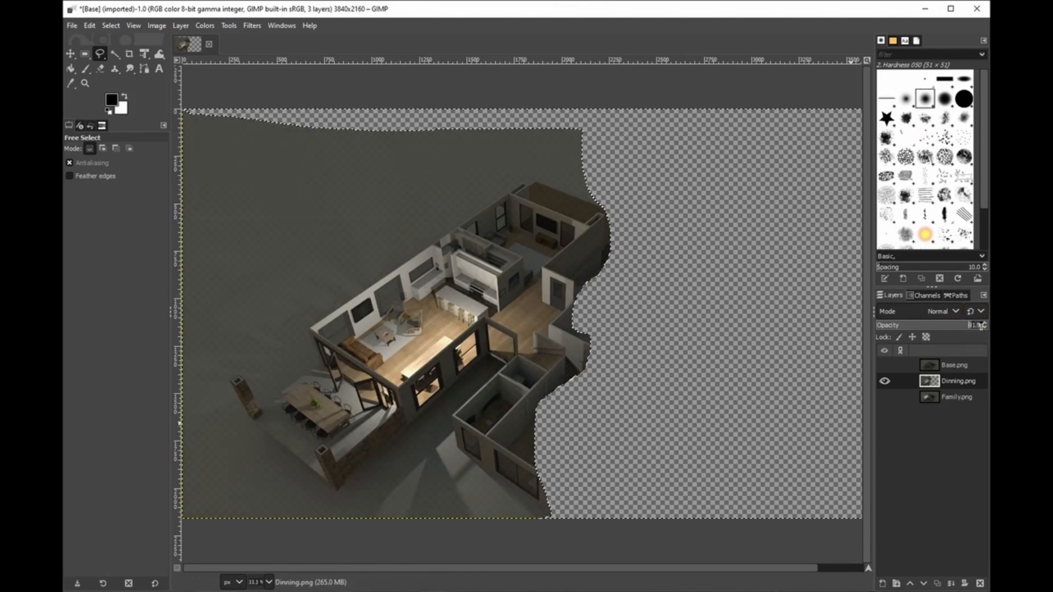
pyautogui.hotkey('ctrl', 'a')
pyautogui.write('50')
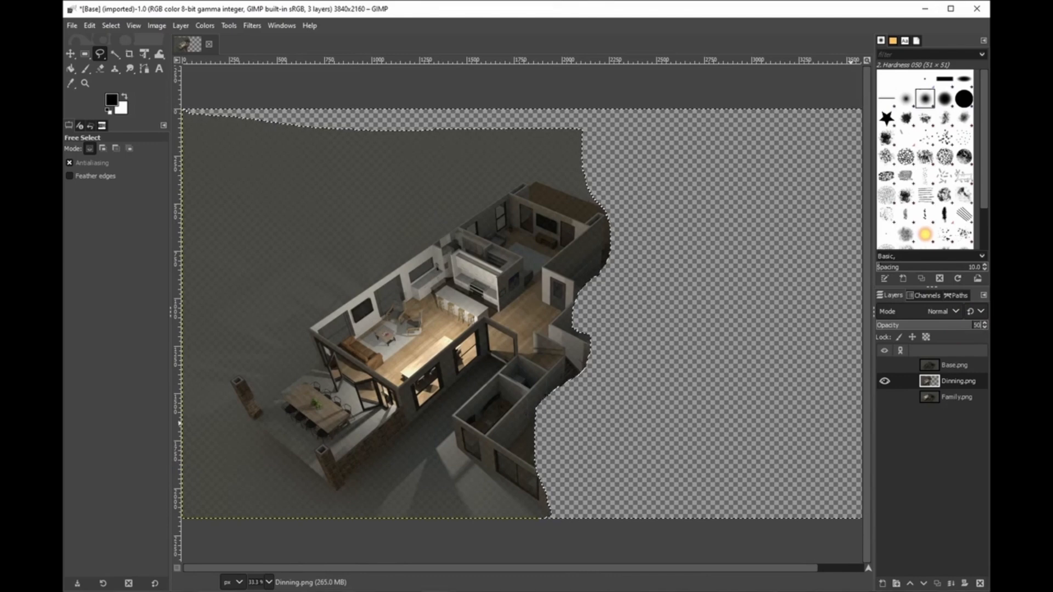
pyautogui.press('Return')
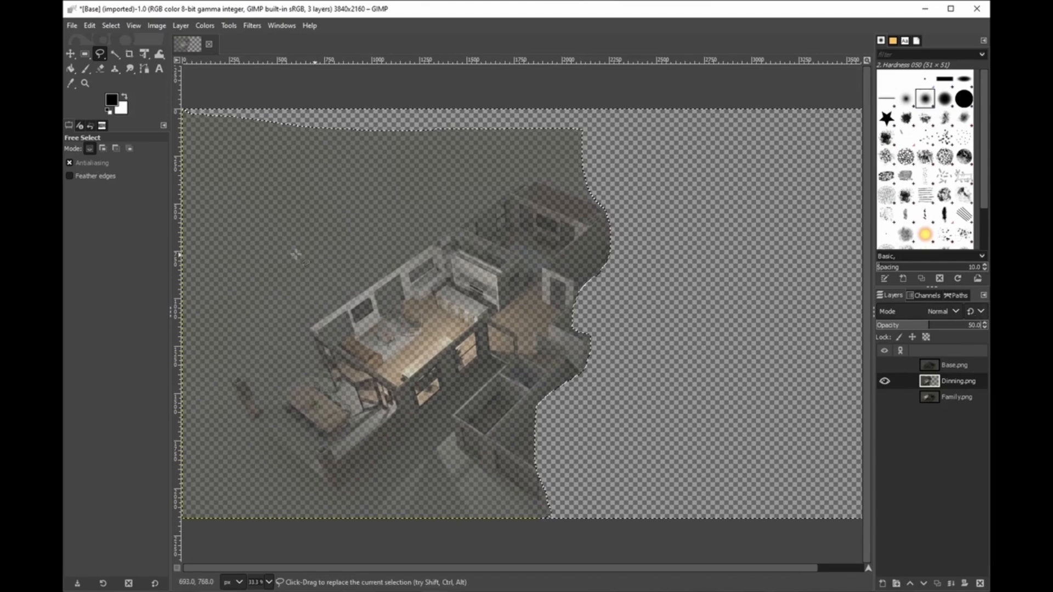
# Export the image as dinning_test.png to the Raw Render folder, keeping the offered PNG options
pyautogui.click(72, 25)
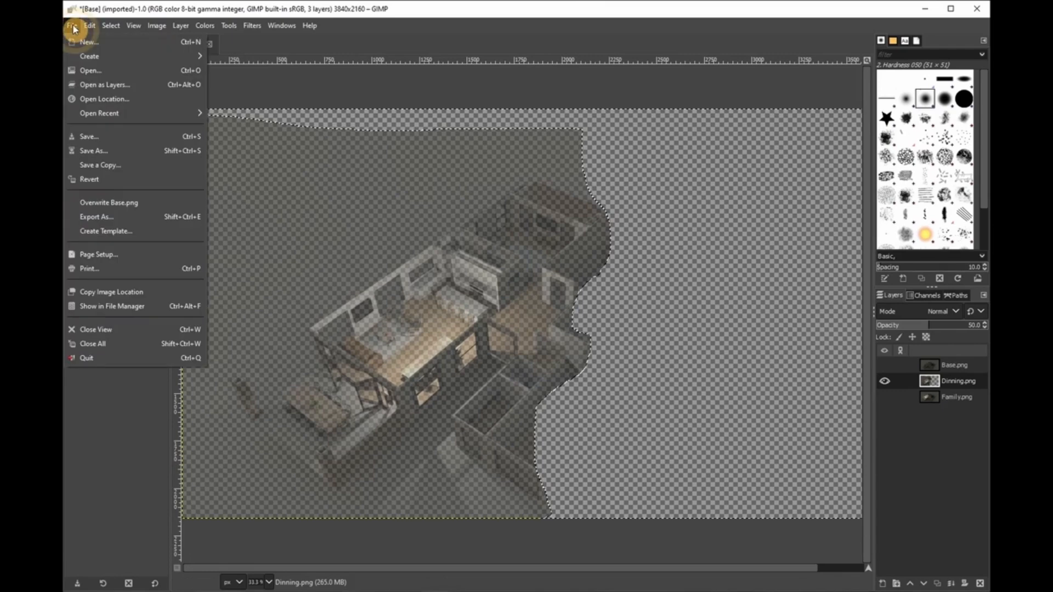
pyautogui.click(99, 217)
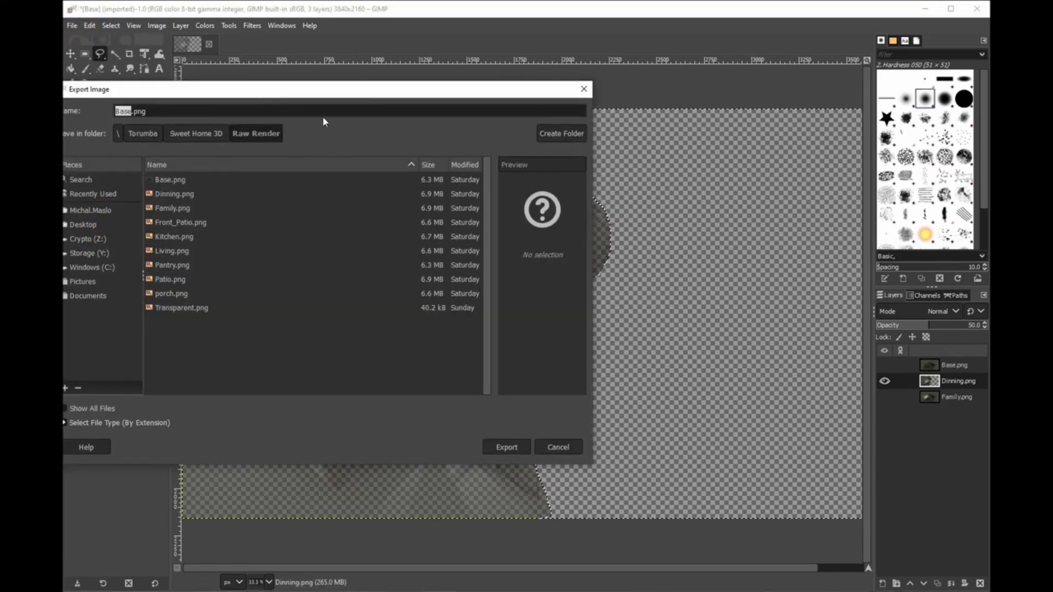
pyautogui.moveTo(257, 90); pyautogui.dragTo(378, 122)
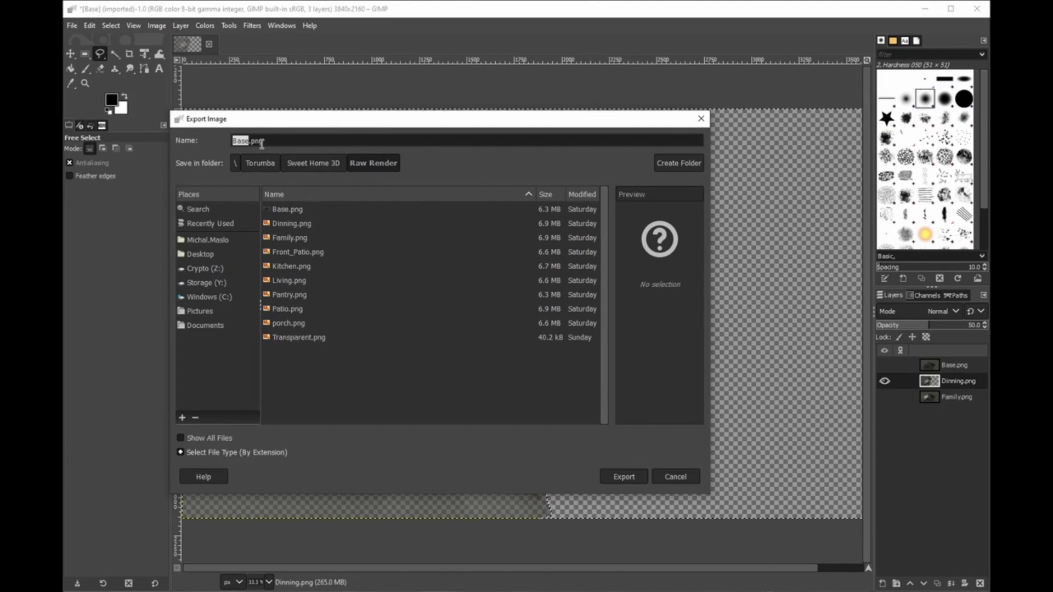
pyautogui.click(610, 473)
pyautogui.click(528, 358)
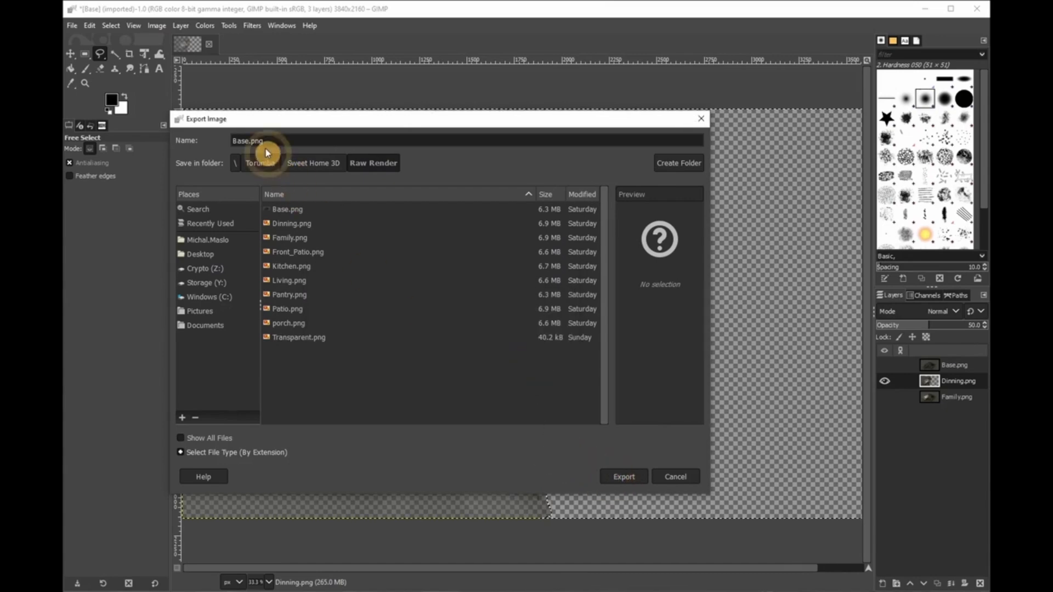
pyautogui.write('dinn')
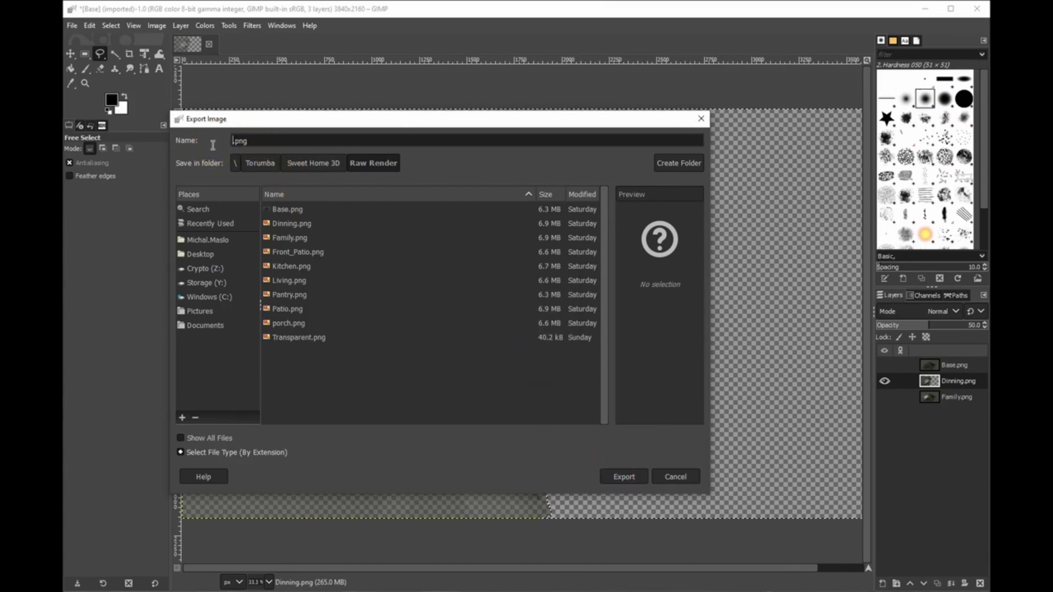
pyautogui.write('ing_test')
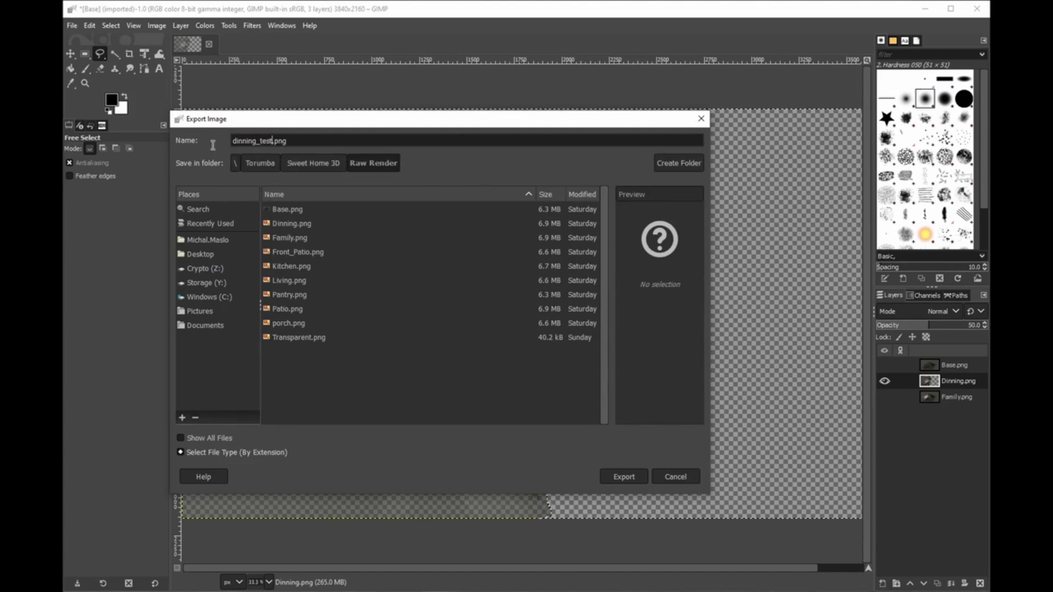
pyautogui.click(630, 475)
pyautogui.click(628, 474)
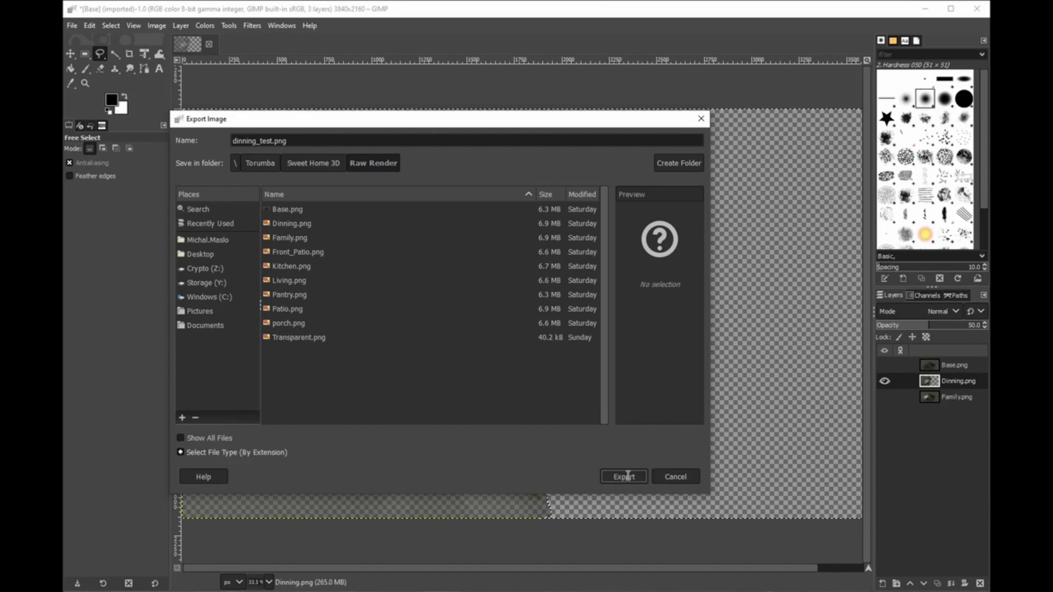
pyautogui.click(613, 476)
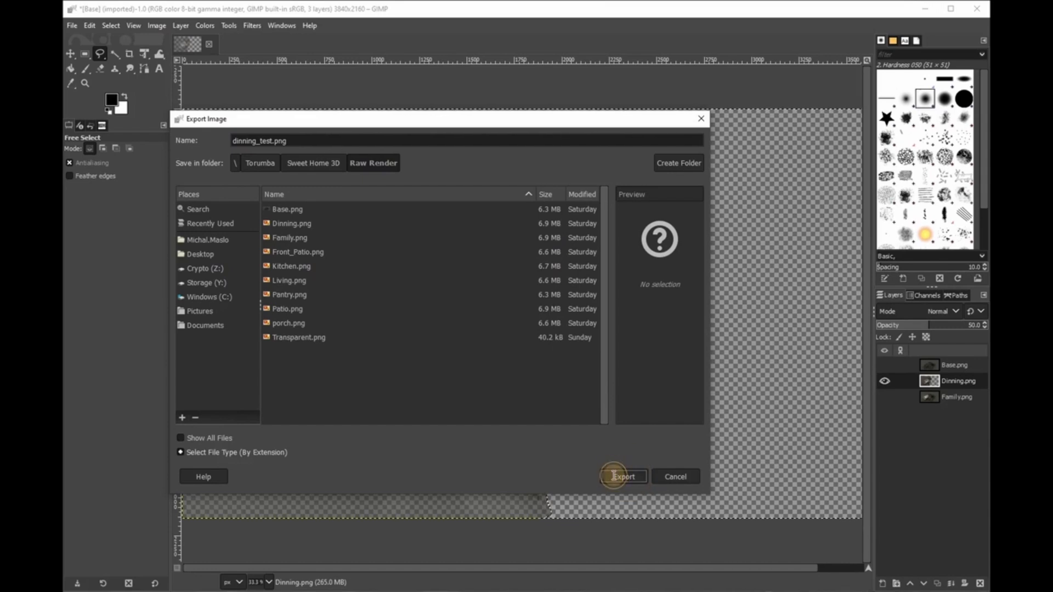
pyautogui.click(613, 476)
pyautogui.click(613, 476)
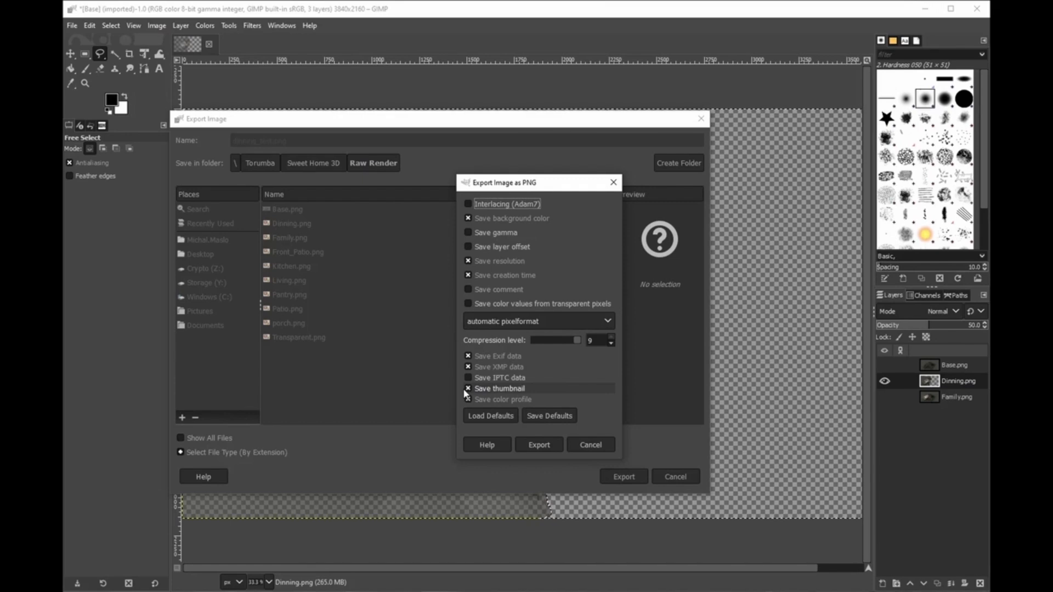
pyautogui.click(537, 444)
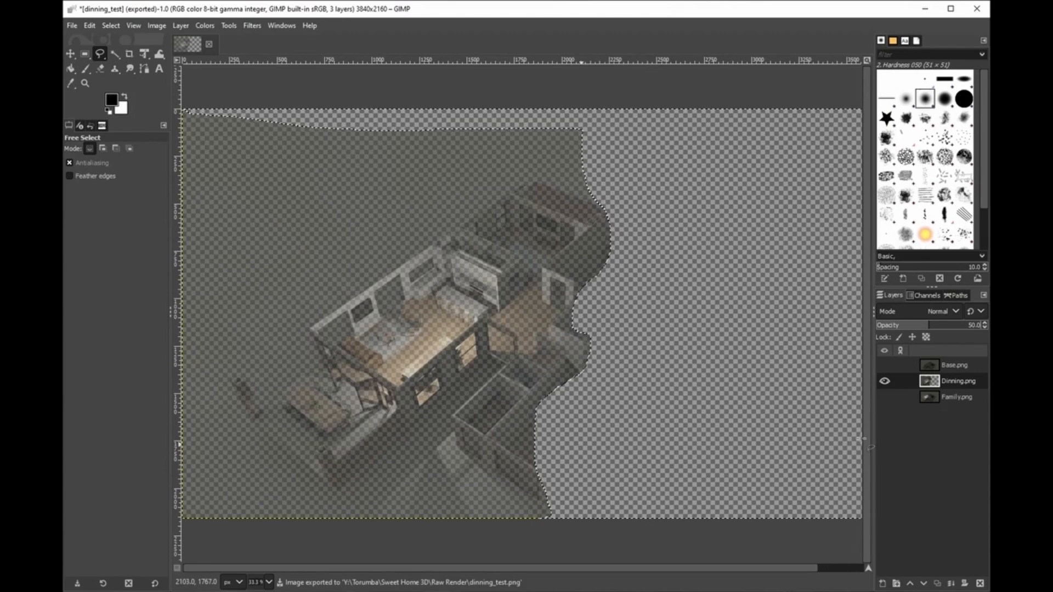
# Show only the Family.png layer as the active layer, and replace the old selection with the entire canvas
pyautogui.click(883, 381)
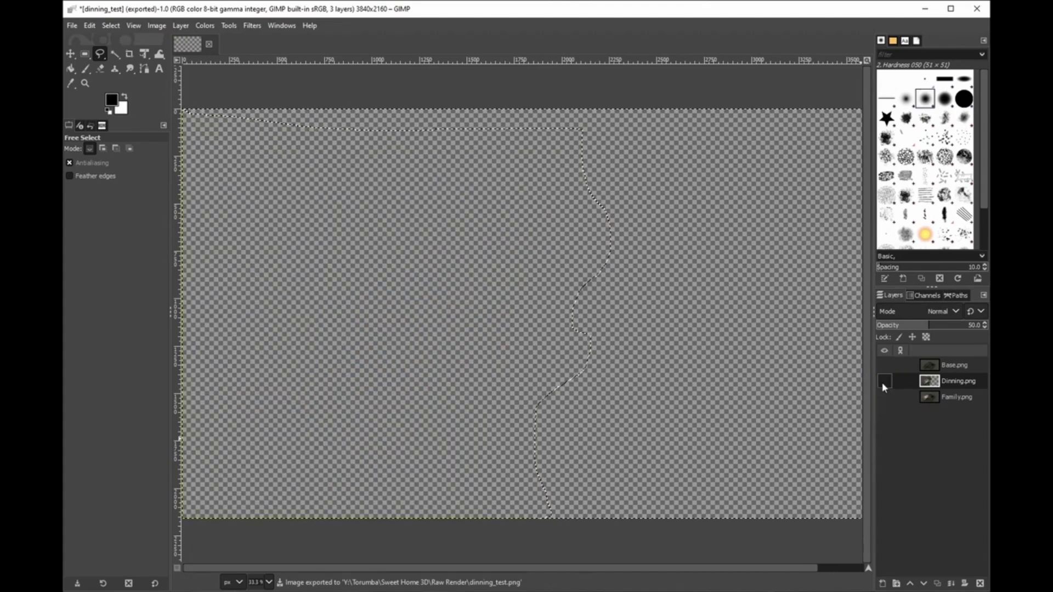
pyautogui.click(955, 397)
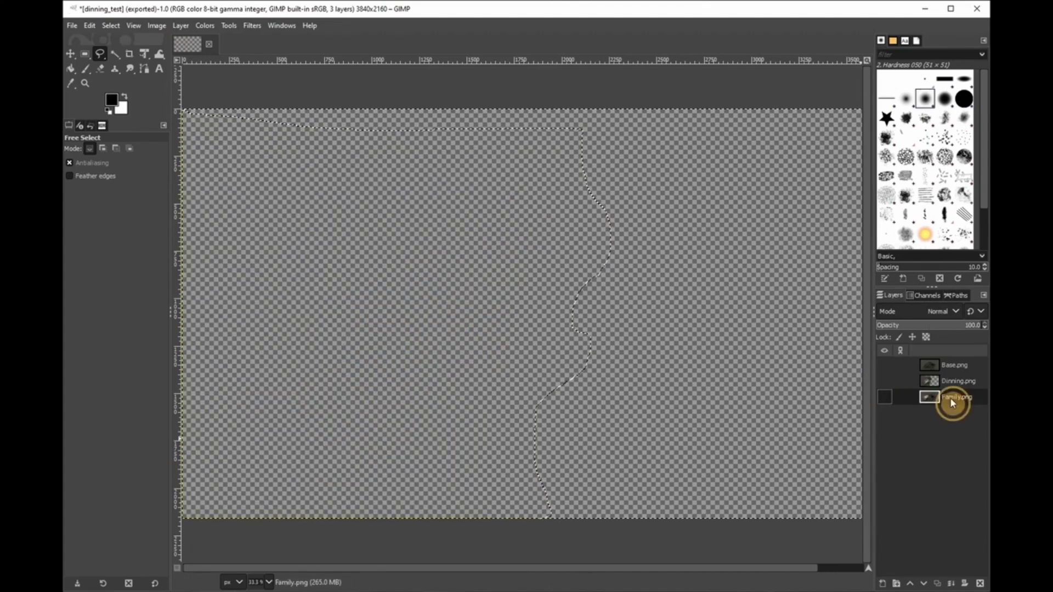
pyautogui.click(886, 398)
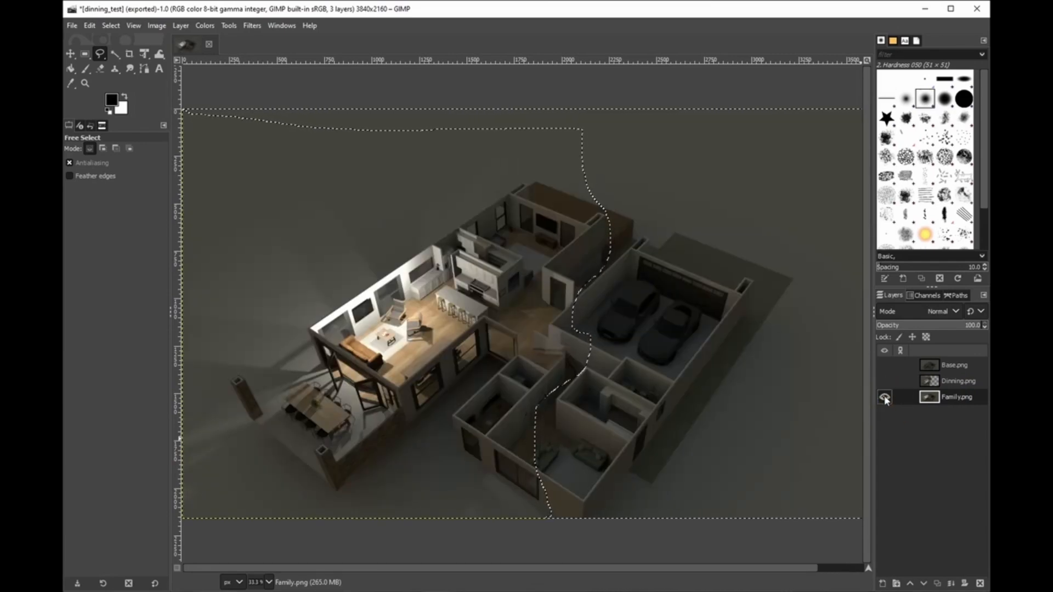
pyautogui.hotkey('ctrl', 'shift', 'a')
# Compare the lighting by switching the Family.png and Dinning.png layers off and on, ending with only Family.png visible
pyautogui.click(883, 397)
pyautogui.click(884, 398)
pyautogui.click(886, 382)
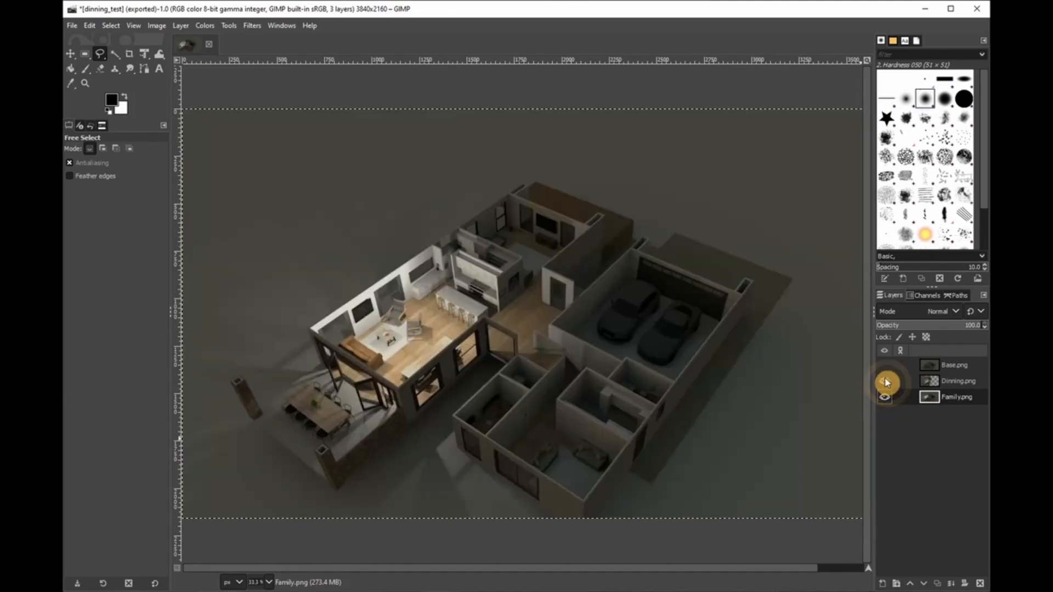
pyautogui.click(884, 381)
pyautogui.click(884, 381)
pyautogui.click(883, 381)
pyautogui.click(885, 382)
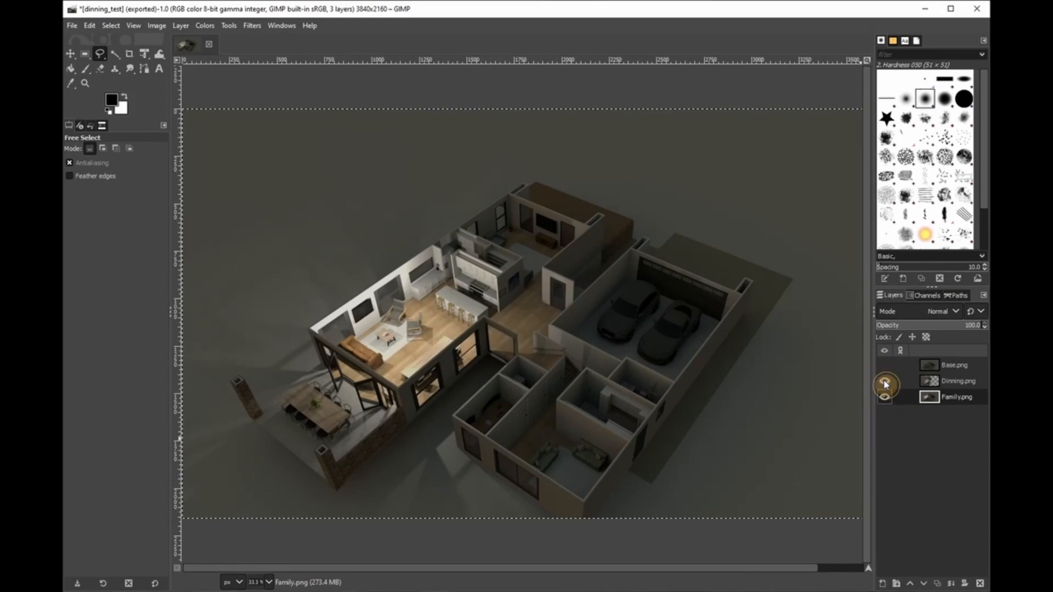
pyautogui.click(884, 382)
pyautogui.click(884, 382)
pyautogui.click(884, 384)
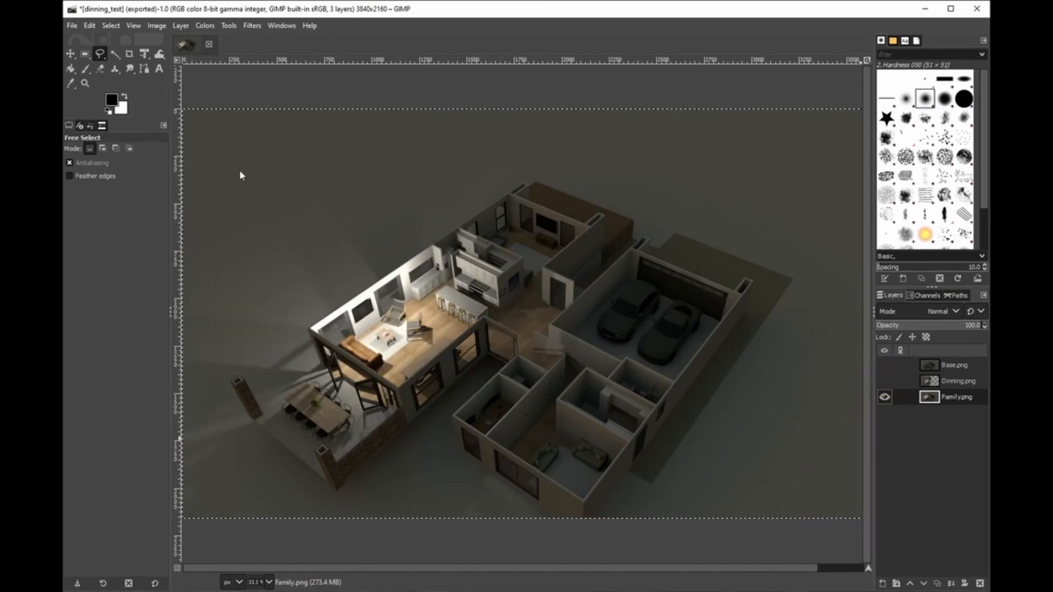
# Outline the family-lit side of the Family.png layer with a straight-edged, four-point Free Select polygon, cutting diagonally past the garage
pyautogui.click(188, 114)
pyautogui.moveTo(182, 114)
pyautogui.mouseDown()
pyautogui.moveTo(247, 117)
pyautogui.moveTo(179, 112)
pyautogui.mouseUp()
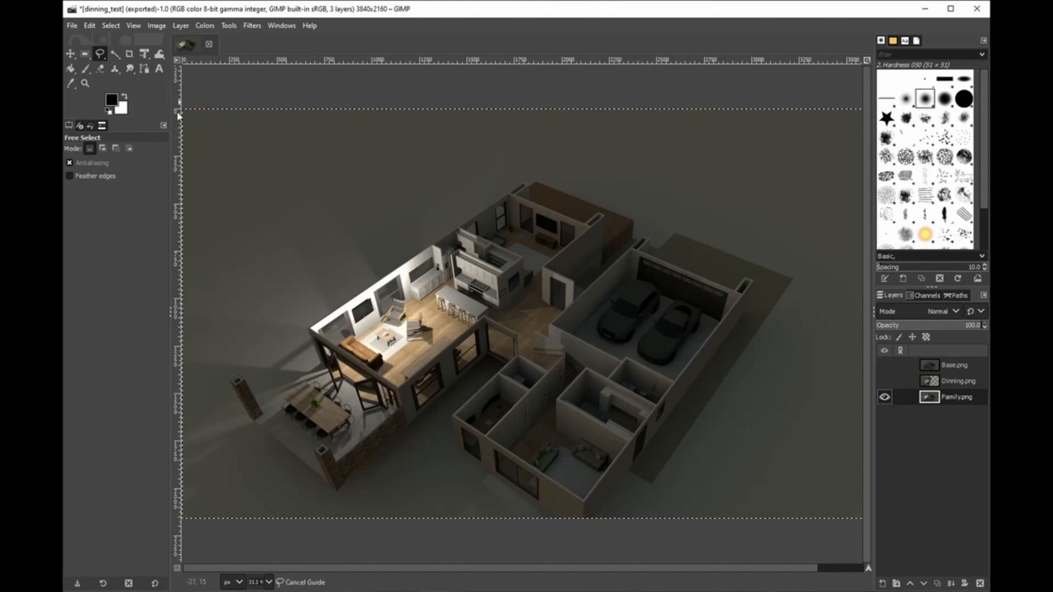
pyautogui.click(193, 117)
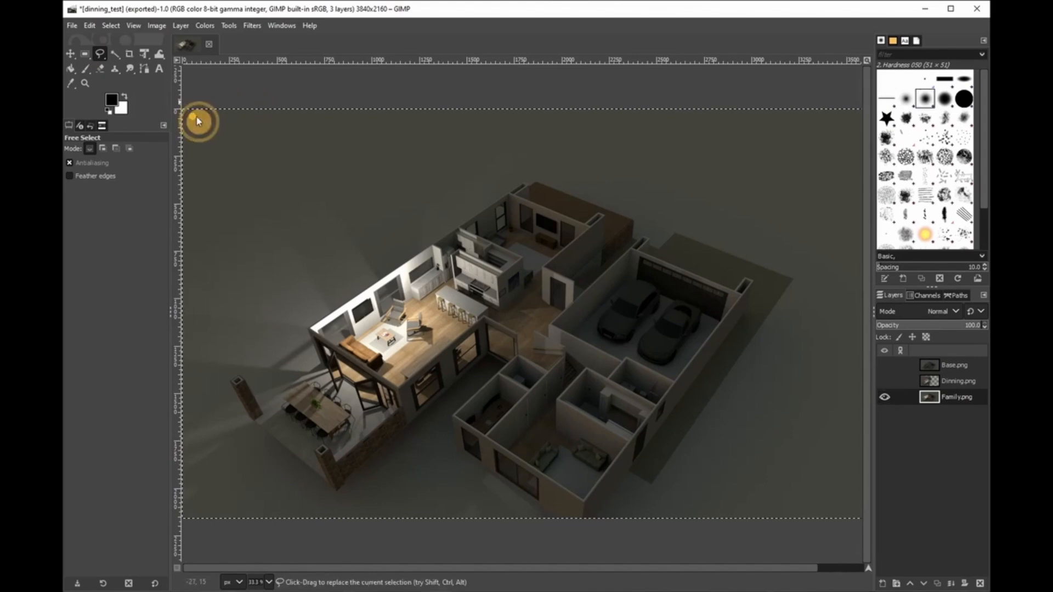
pyautogui.click(646, 115)
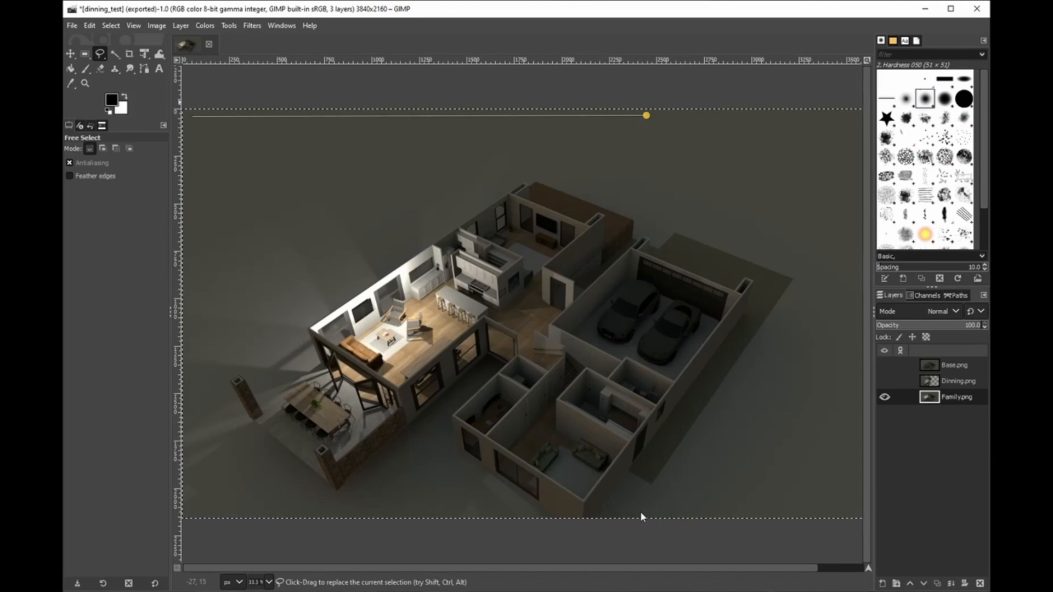
pyautogui.click(551, 515)
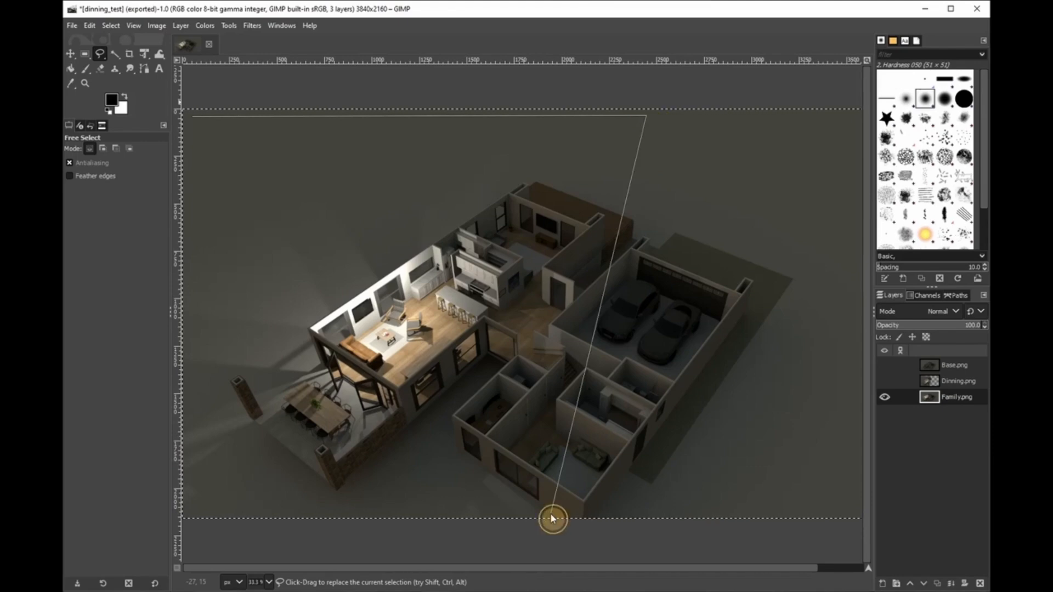
pyautogui.click(184, 515)
pyautogui.click(192, 117)
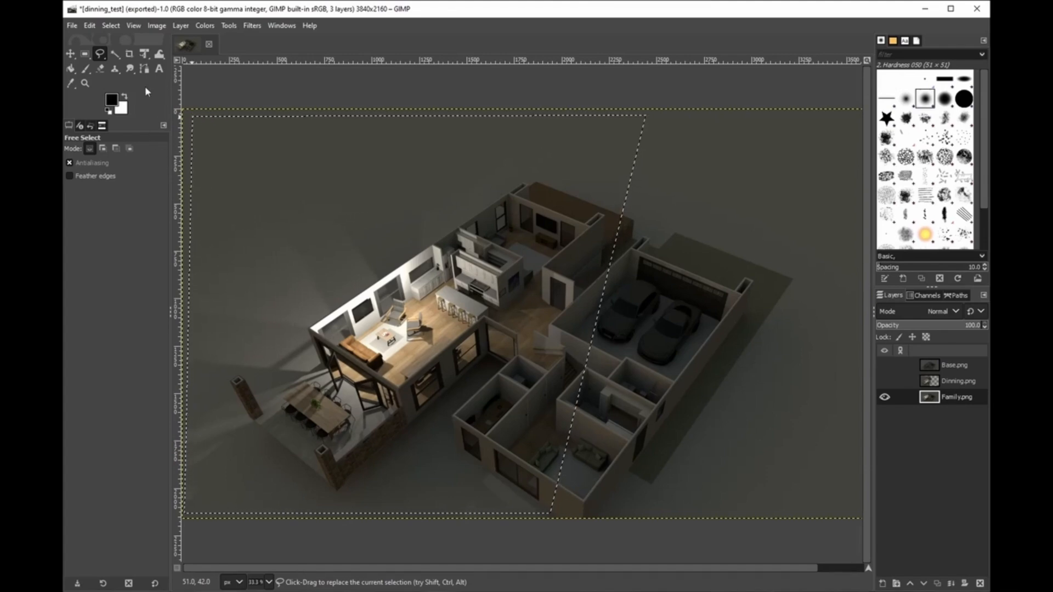
# Invert the selection and delete everything outside the outlined family-lit area on the Family.png layer
pyautogui.click(111, 25)
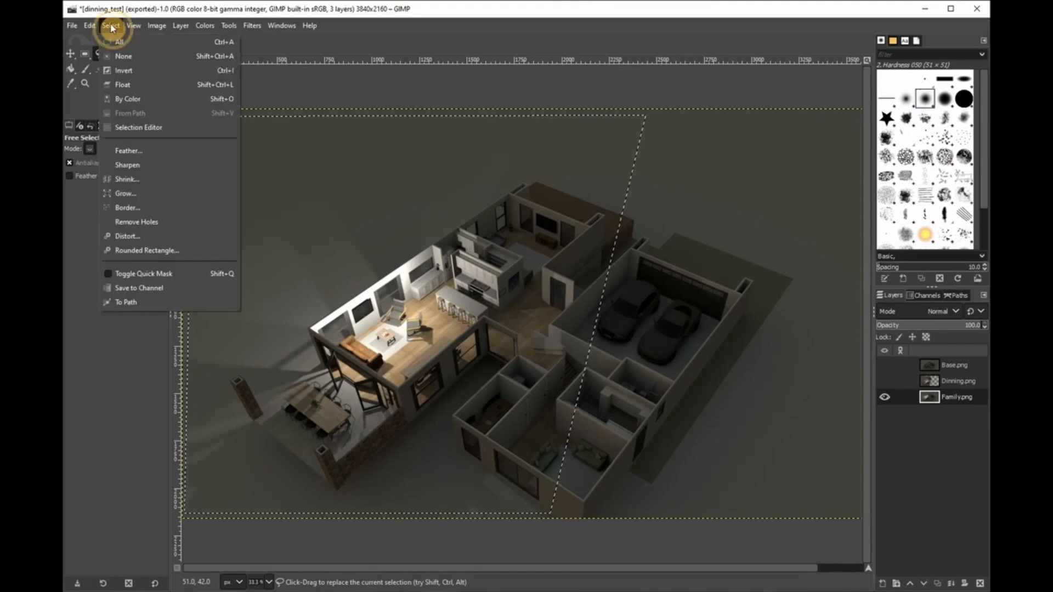
pyautogui.click(136, 72)
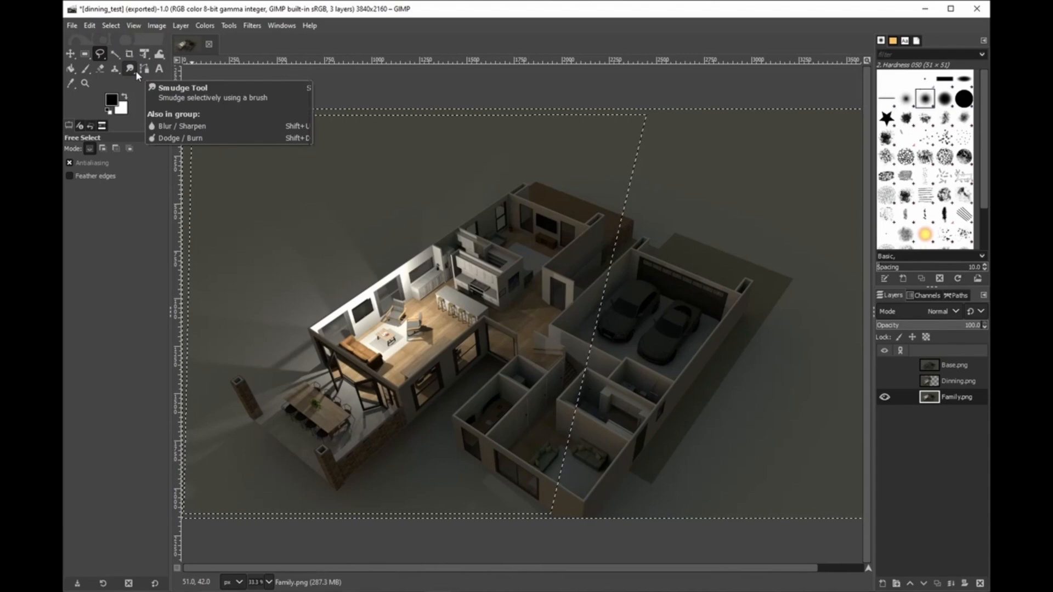
pyautogui.press('Delete')
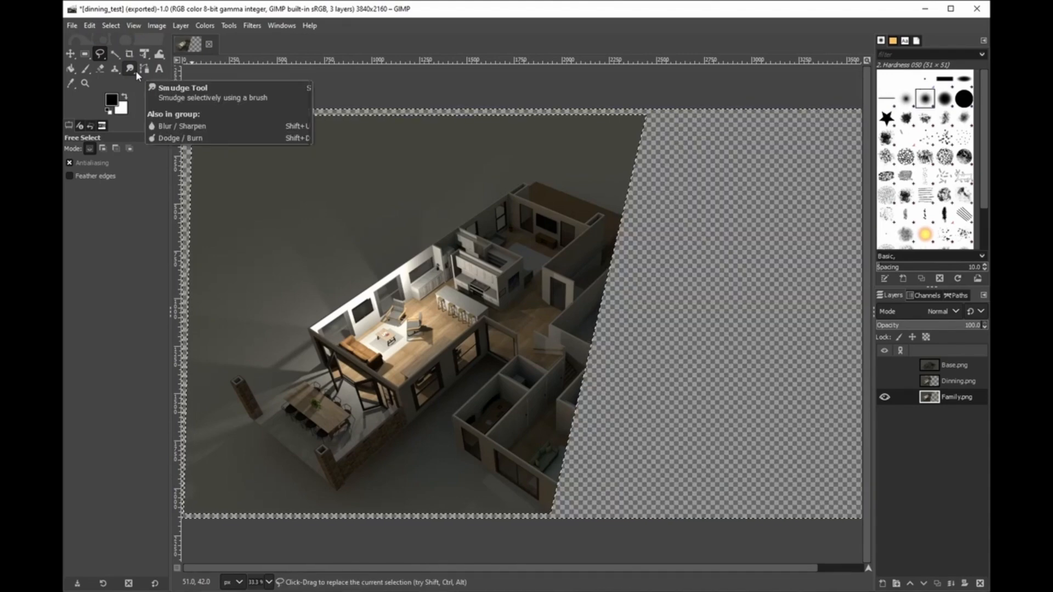
# Set the Family.png layer's opacity to 50
pyautogui.click(974, 326)
pyautogui.click(973, 327)
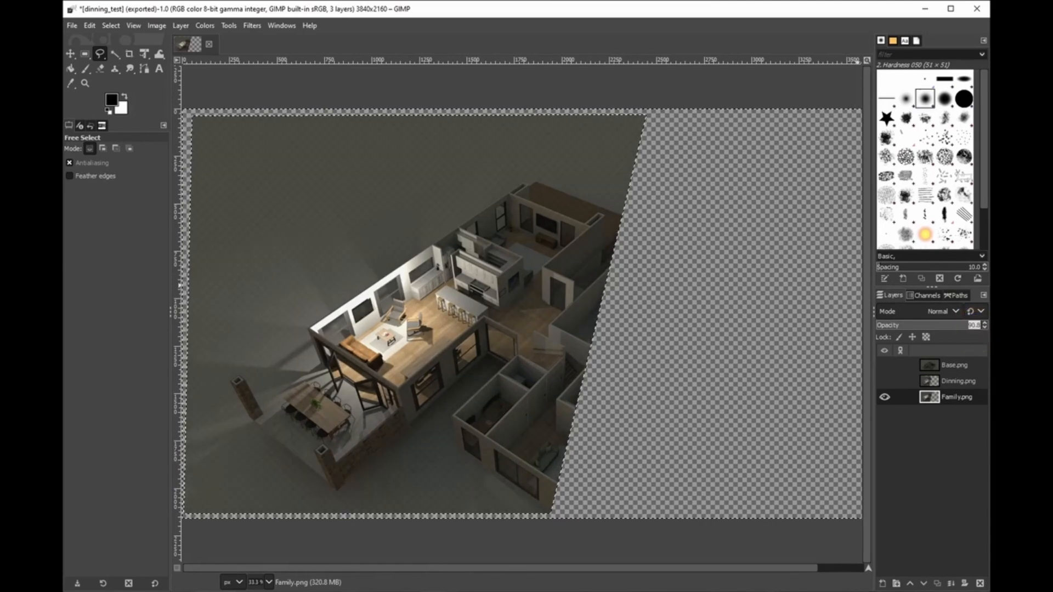
pyautogui.write('5')
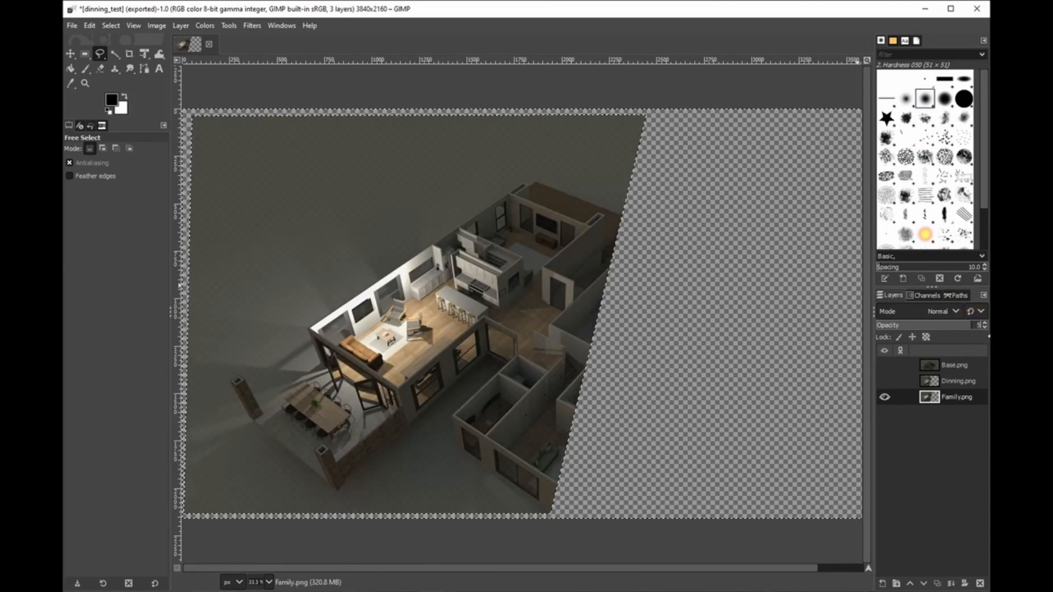
pyautogui.write('0')
pyautogui.press('Return')
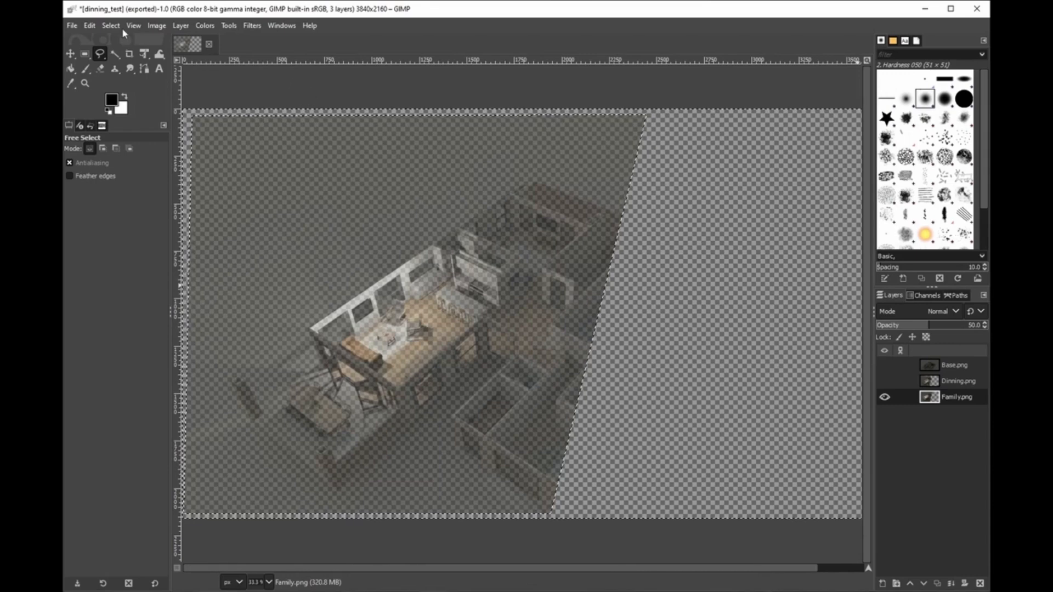
# Export the image as family_test.png to the Raw Render folder, keeping the offered PNG options
pyautogui.click(72, 25)
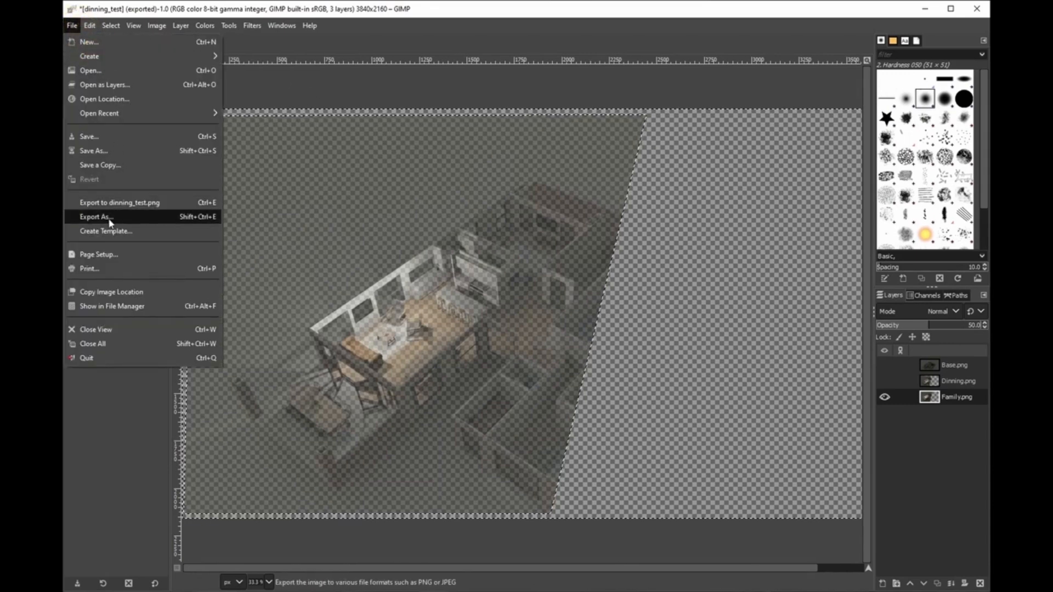
pyautogui.click(140, 217)
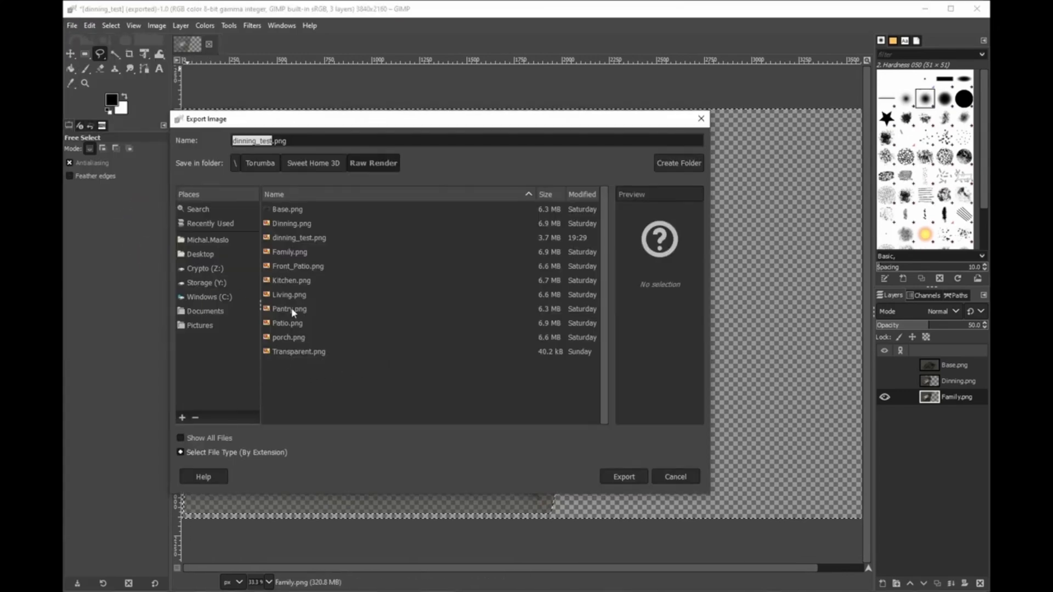
pyautogui.click(244, 140)
pyautogui.click(256, 140)
pyautogui.press('BackSpace')
pyautogui.press('BackSpace')
pyautogui.press('BackSpace')
pyautogui.press('BackSpace')
pyautogui.press('BackSpace')
pyautogui.press('BackSpace')
pyautogui.press('BackSpace')
pyautogui.write('fami')
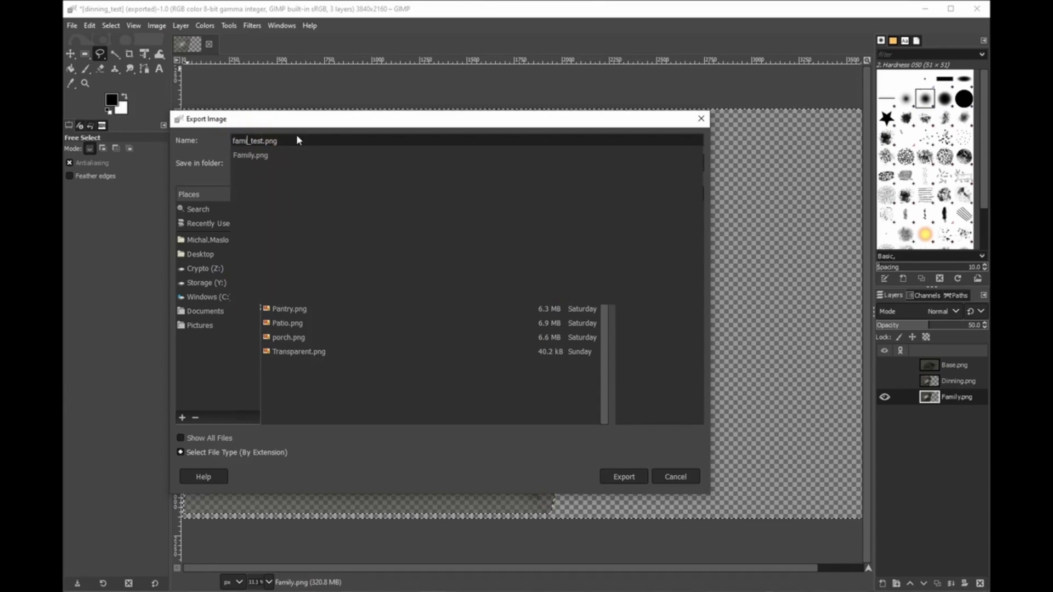
pyautogui.write('ly')
pyautogui.click(622, 477)
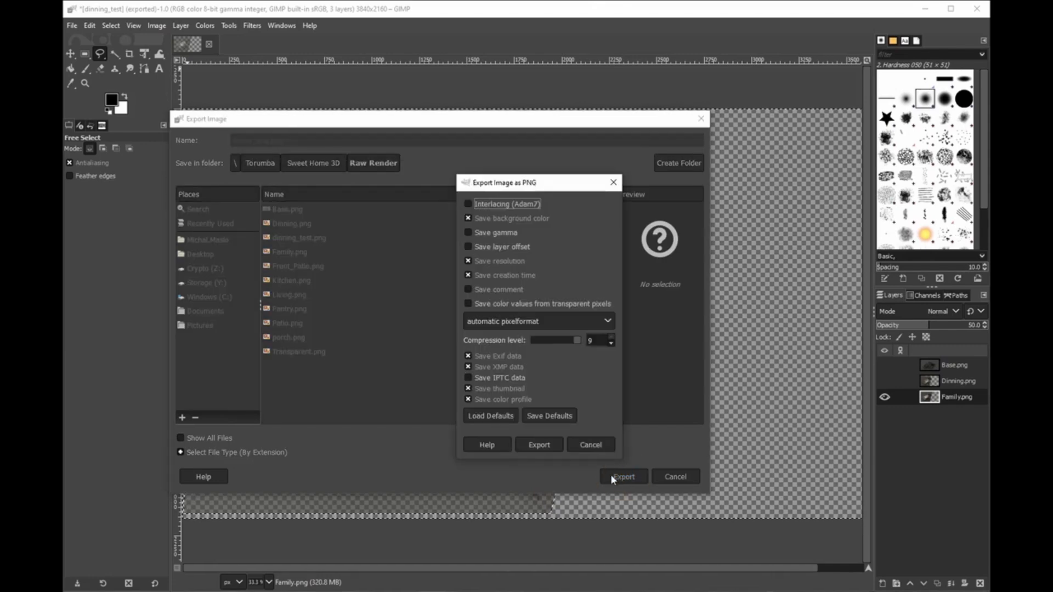
pyautogui.click(548, 445)
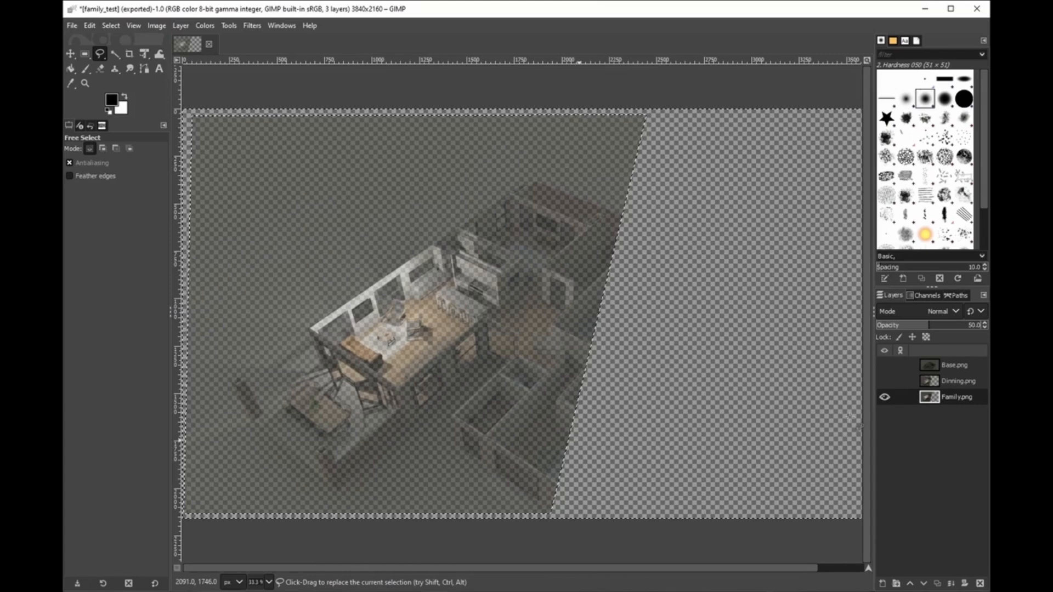
# Drop the selection and erase the entire content of the Family.png layer to leave a fully transparent image
pyautogui.click(765, 389)
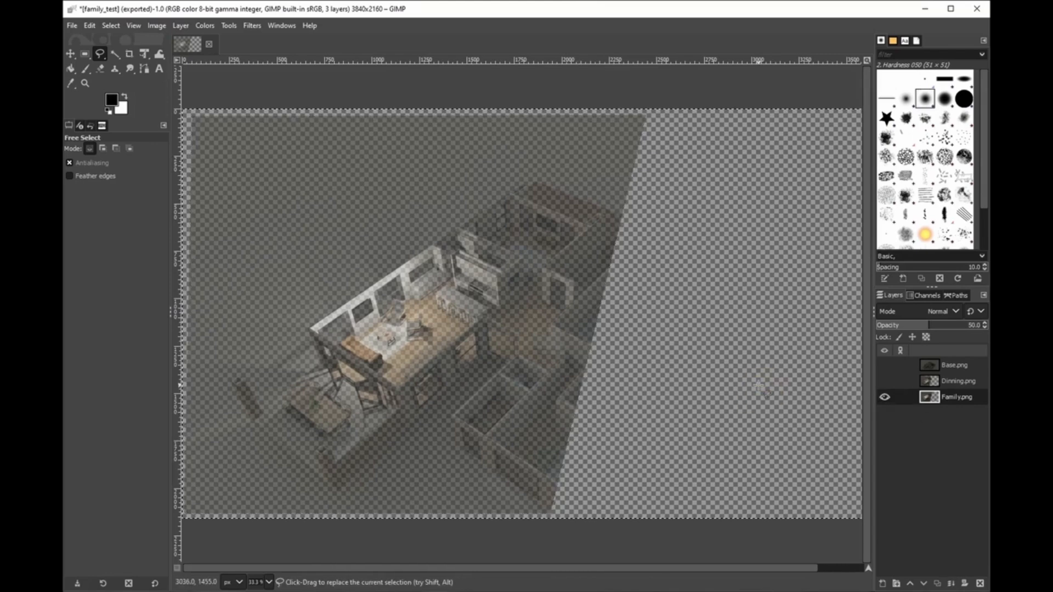
pyautogui.press('Delete')
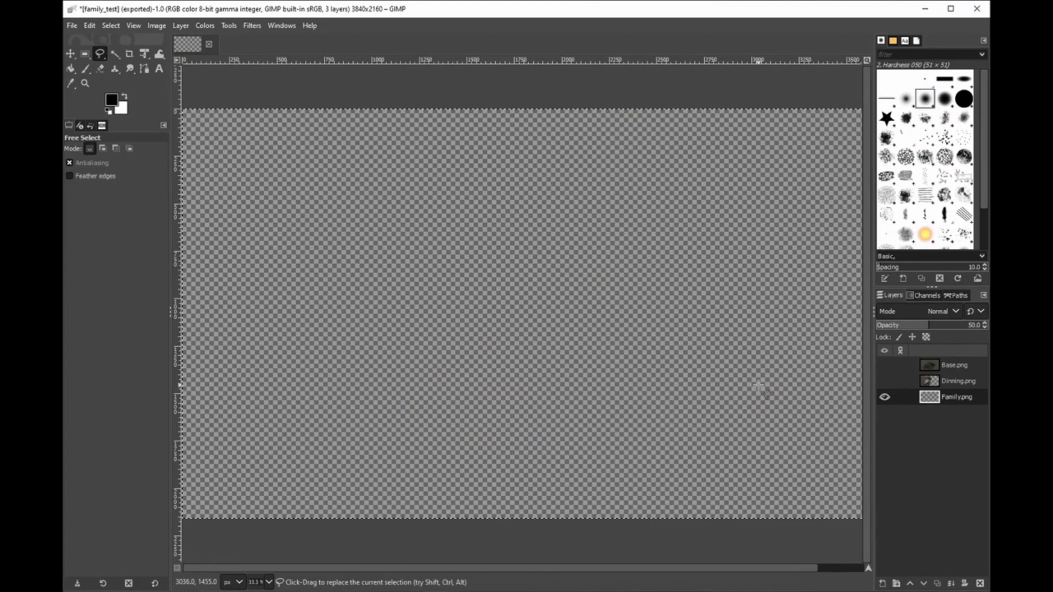
# Preview the existing Transparent.png in the Raw Render folder from the export dialog, and cancel the export
pyautogui.click(71, 25)
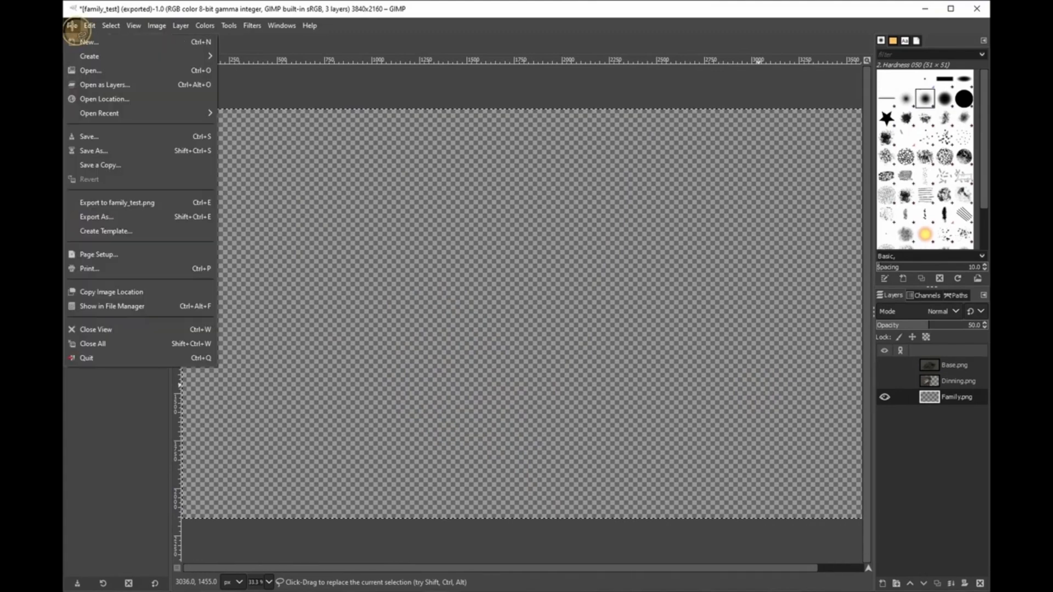
pyautogui.click(96, 216)
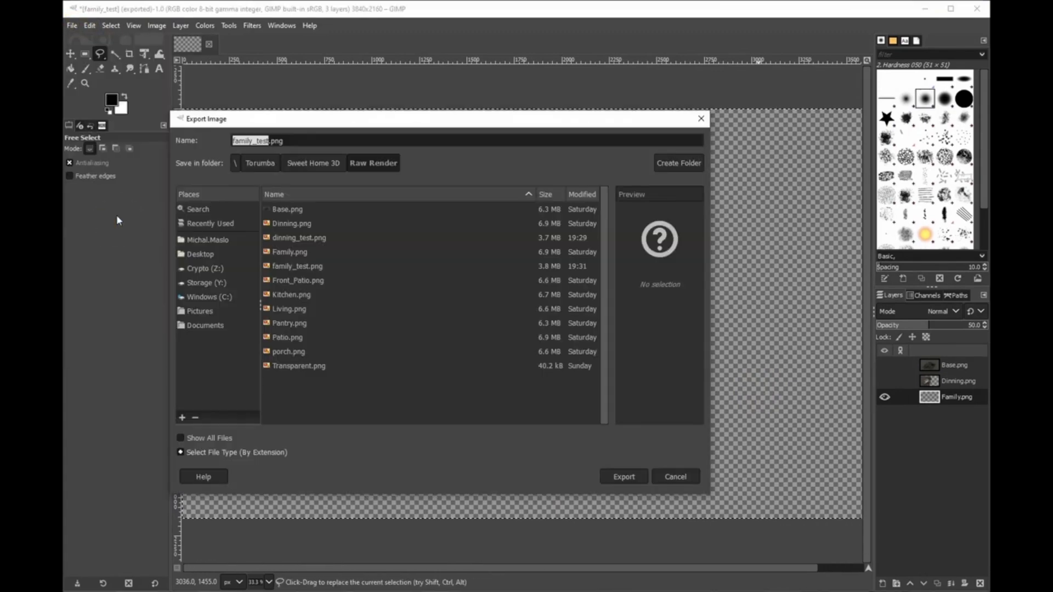
pyautogui.click(279, 368)
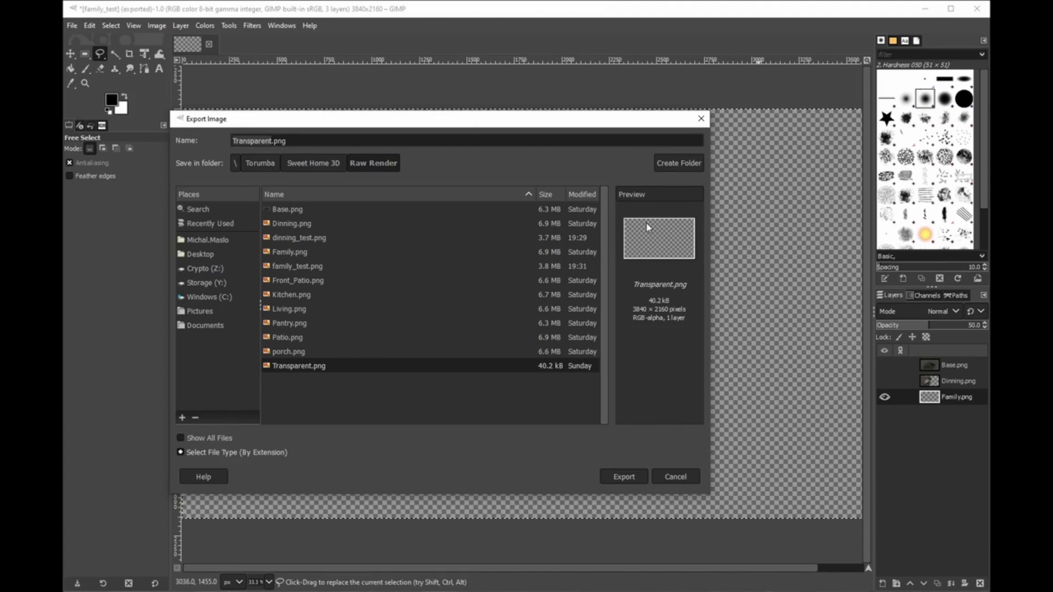
pyautogui.click(674, 476)
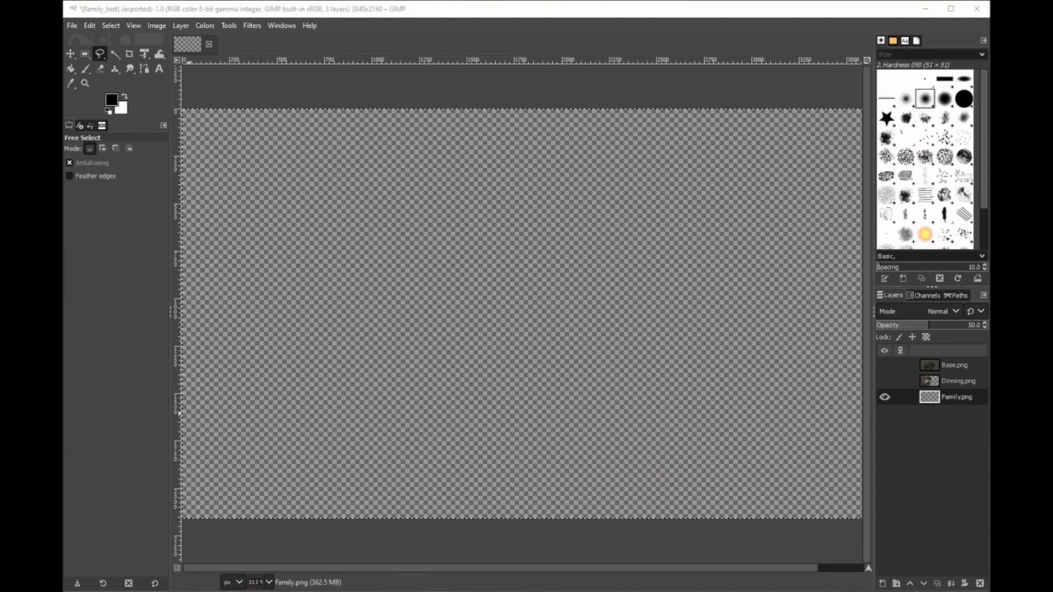
# Switch to the Rendered folder in File Explorer and open Base_Lower.png in the image viewer, closing the duplicate viewer window
pyautogui.moveTo(63, 219); pyautogui.dragTo(476, 170)
pyautogui.doubleClick(390, 248)
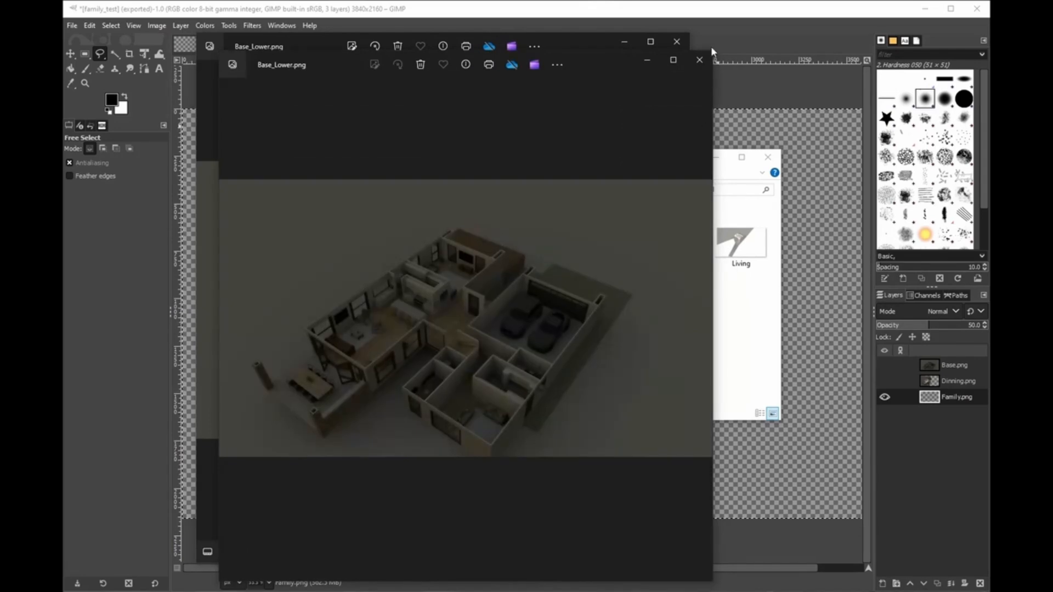
pyautogui.click(699, 59)
pyautogui.click(563, 363)
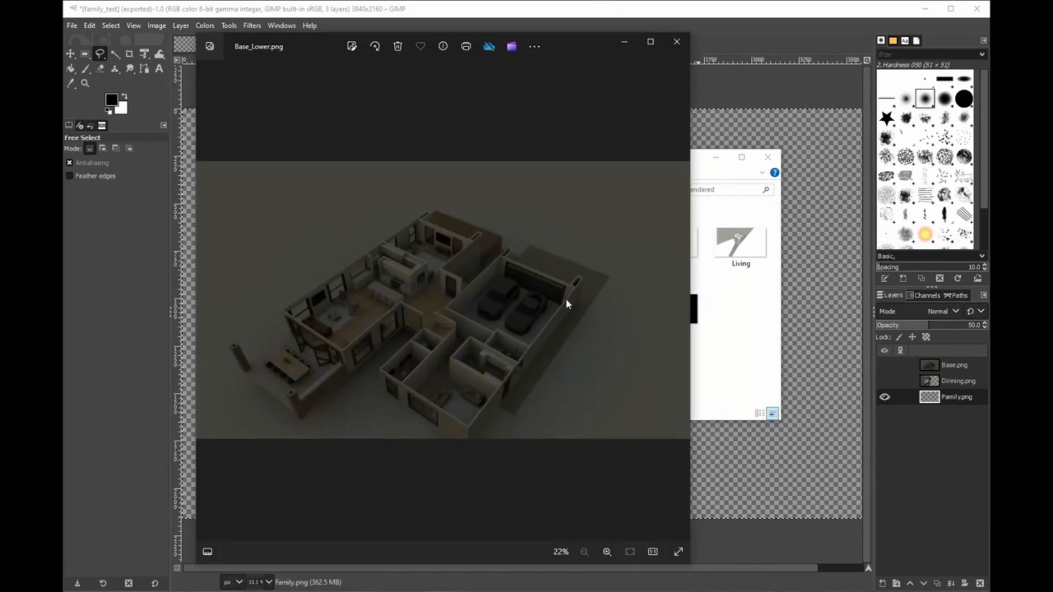
# Review the finished overlays from Dinning.png through Transparent.png, and close the image viewer and the Rendered folder
pyautogui.press('Right')
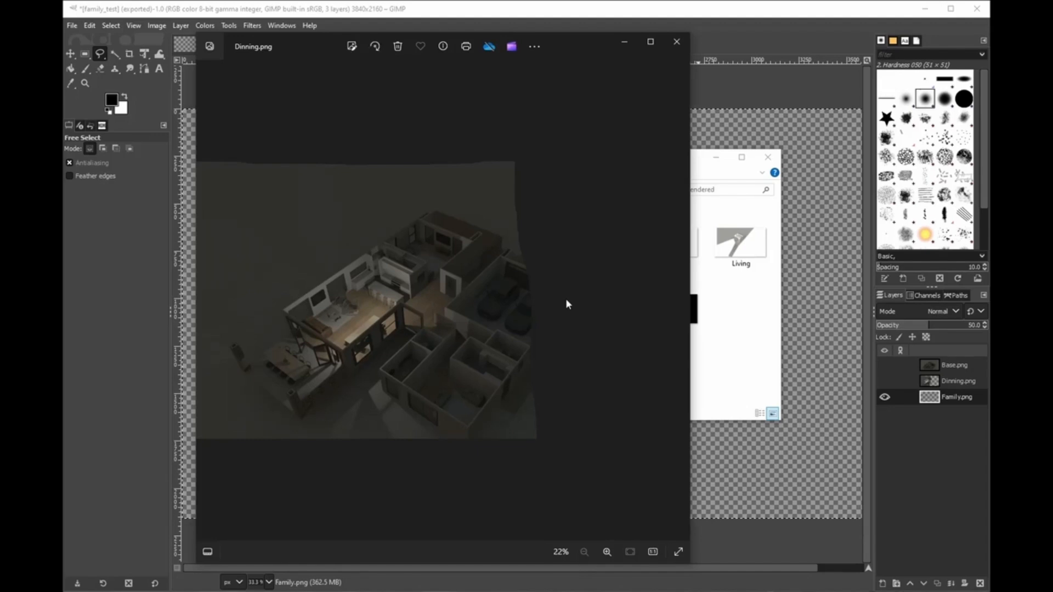
pyautogui.press('Right')
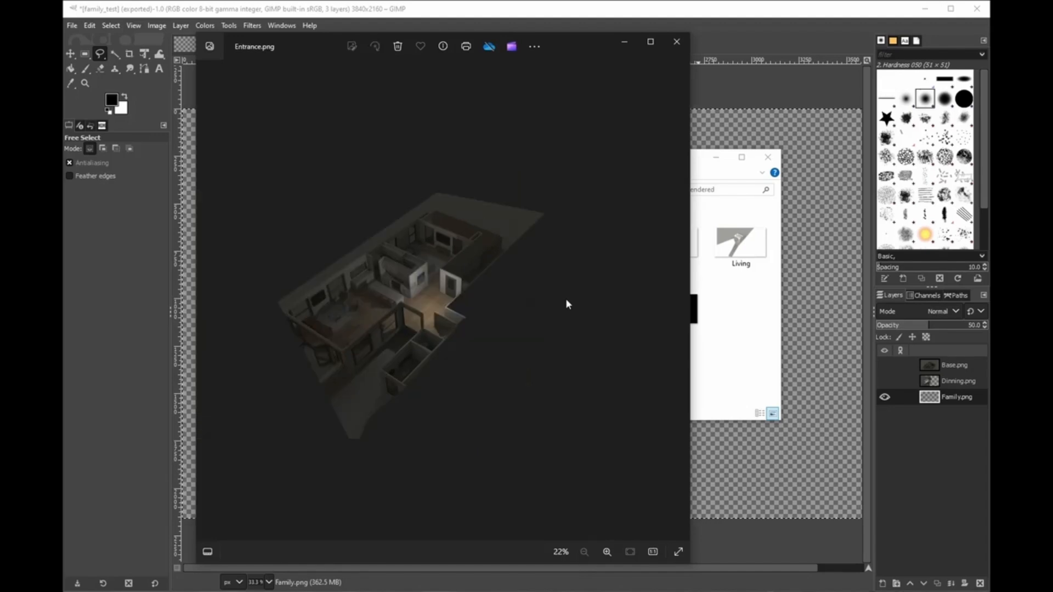
pyautogui.press('Right')
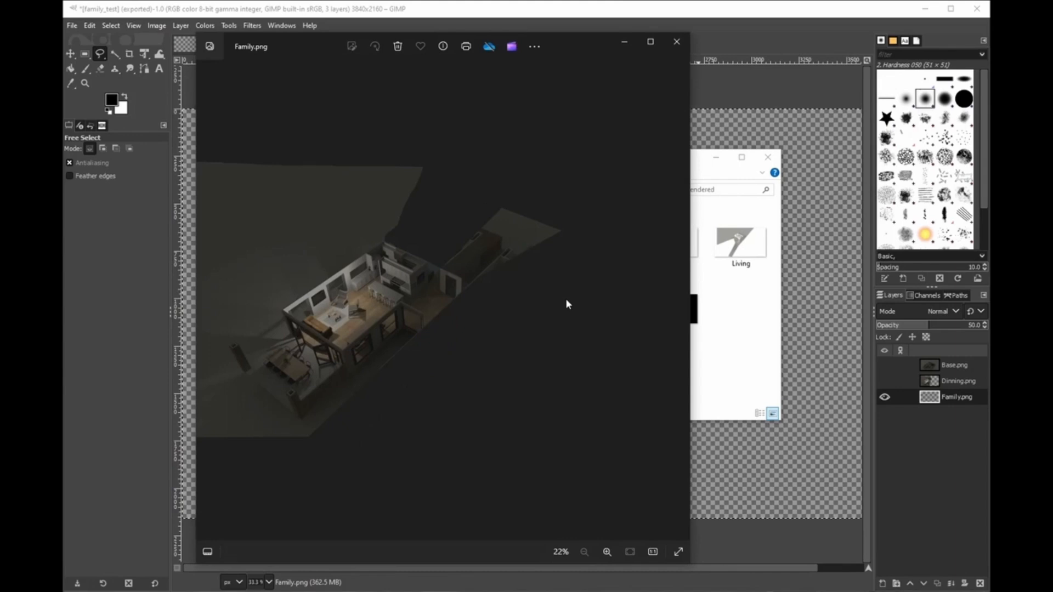
pyautogui.press('Right')
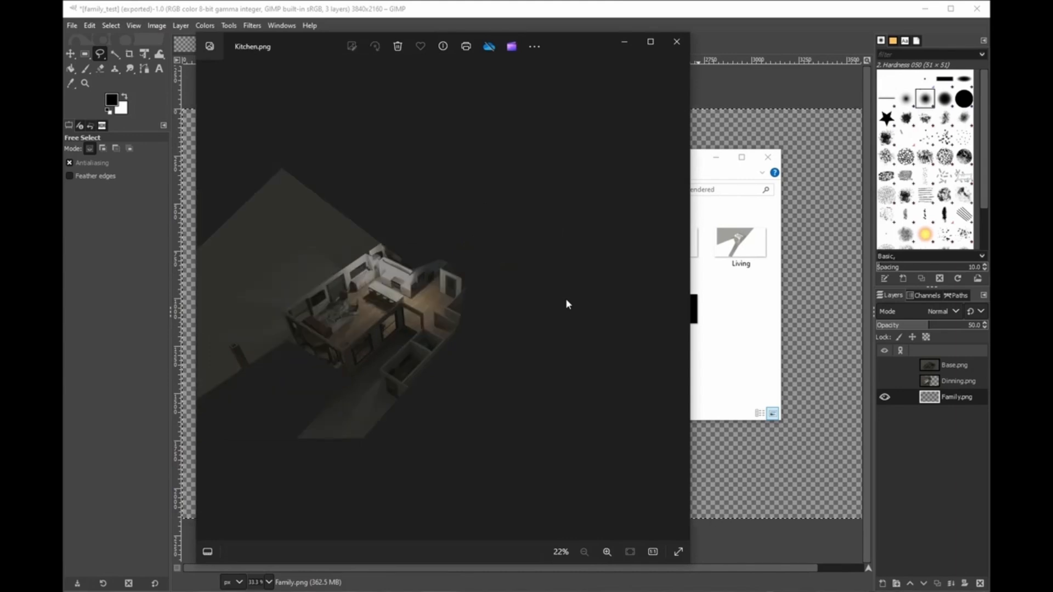
pyautogui.press('Right')
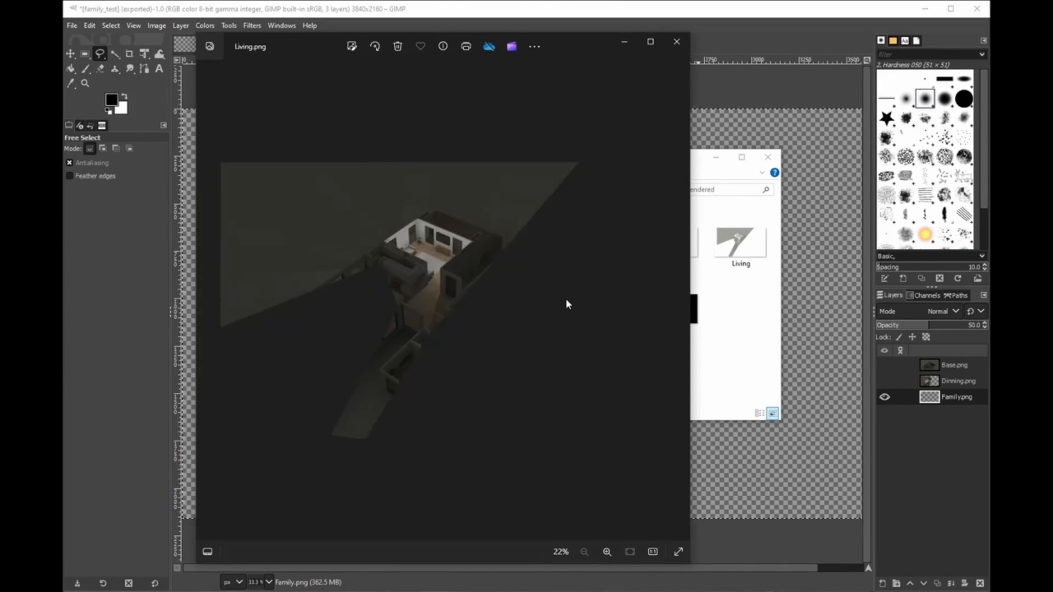
pyautogui.press('Right')
pyautogui.press('Right')
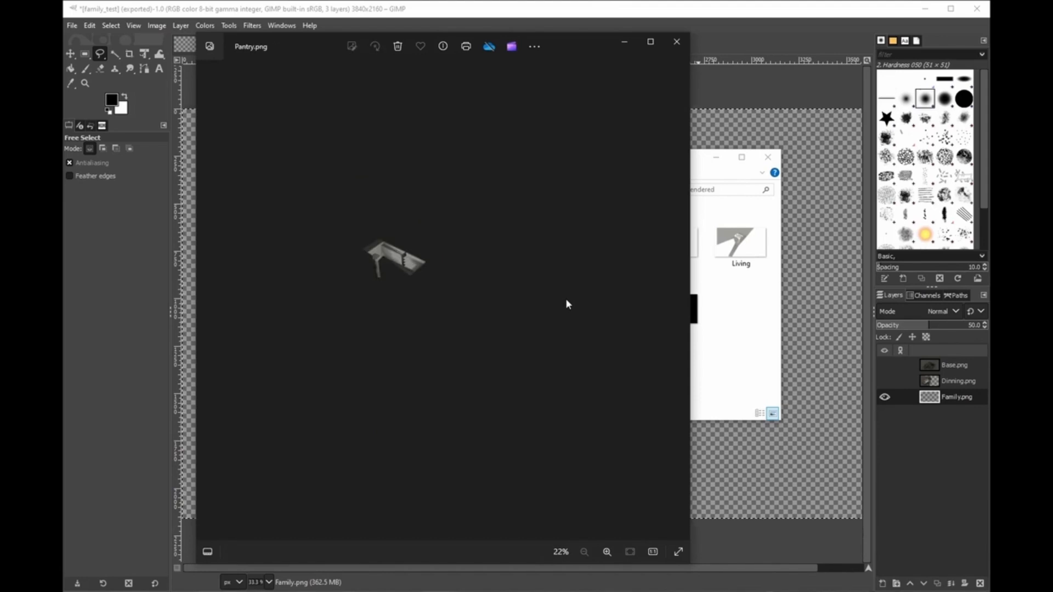
pyautogui.press('Right')
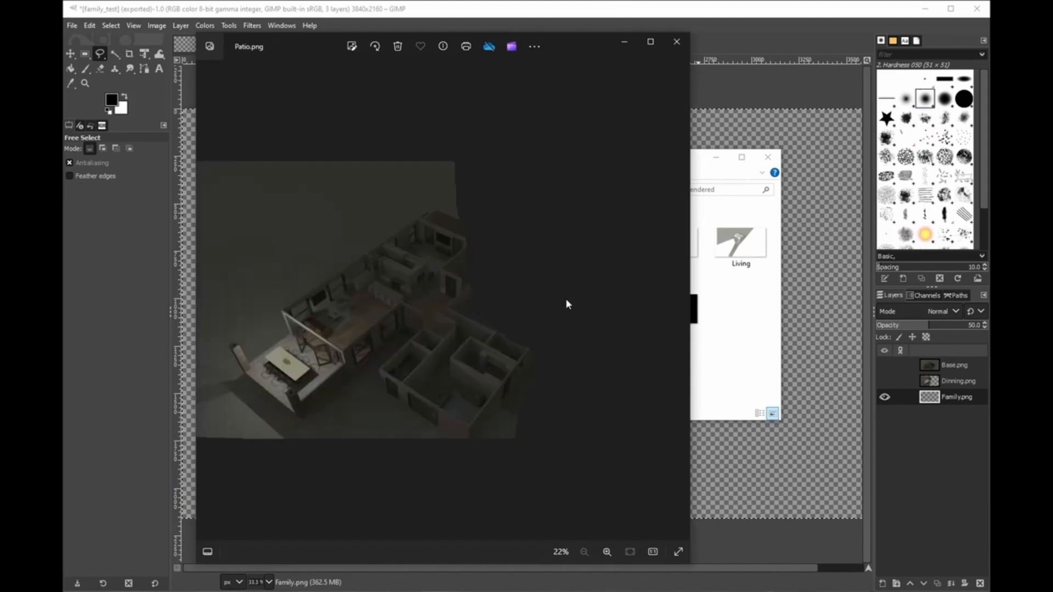
pyautogui.press('Right')
pyautogui.press('Right')
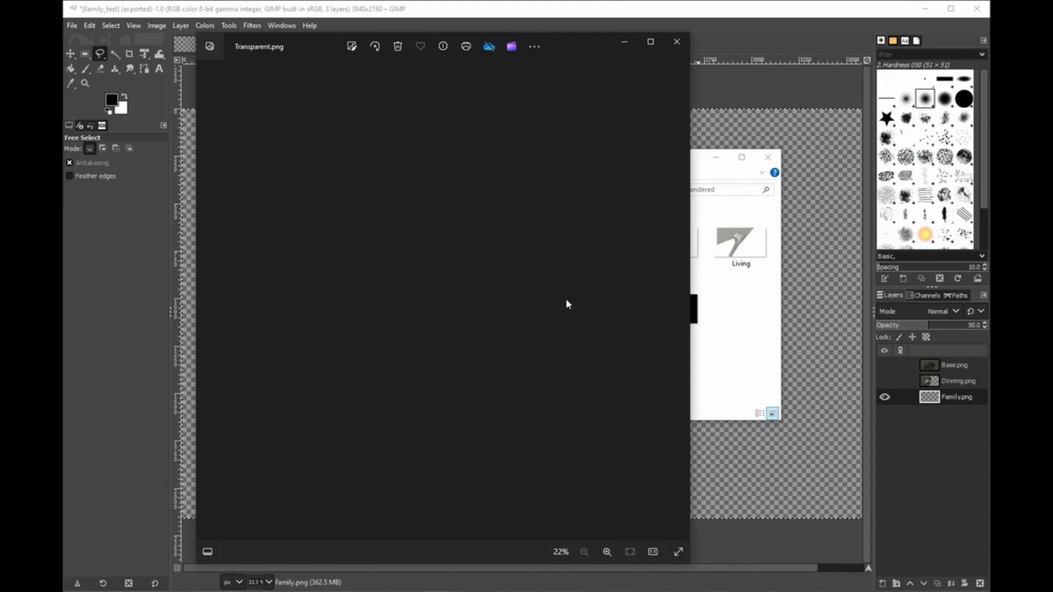
pyautogui.click(677, 44)
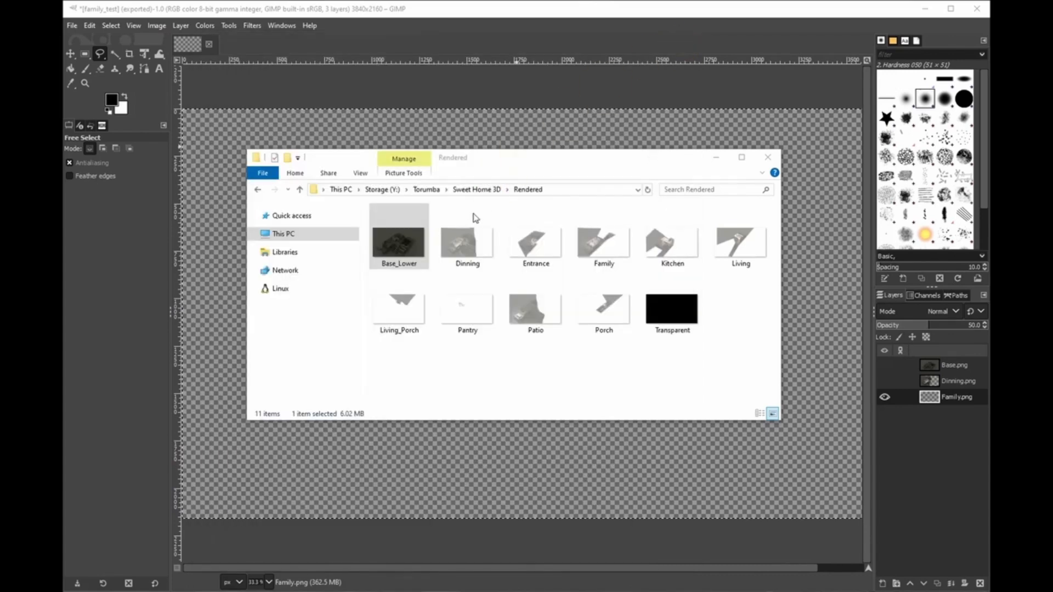
pyautogui.click(766, 159)
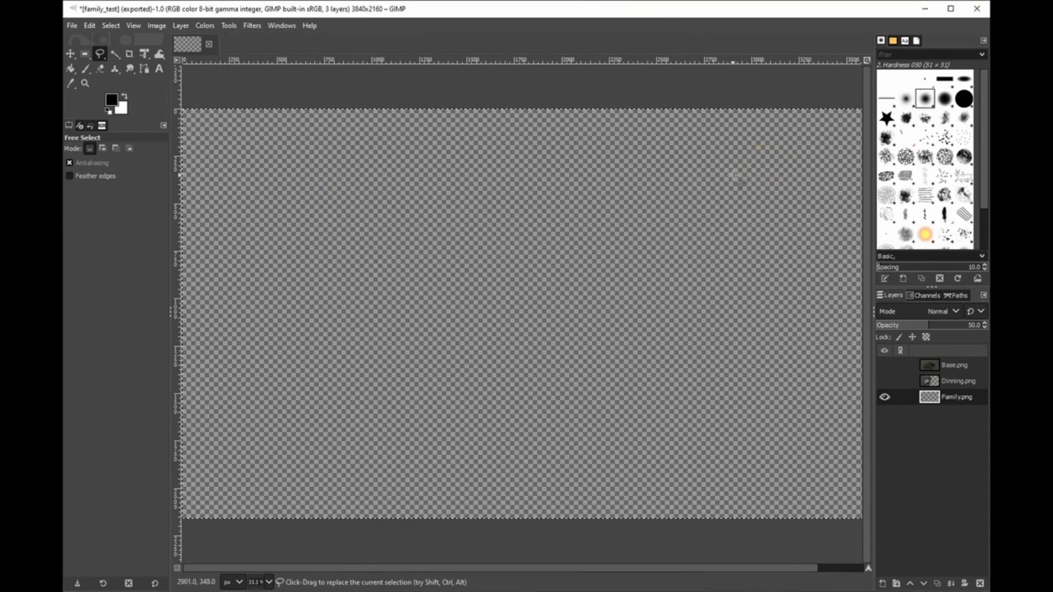